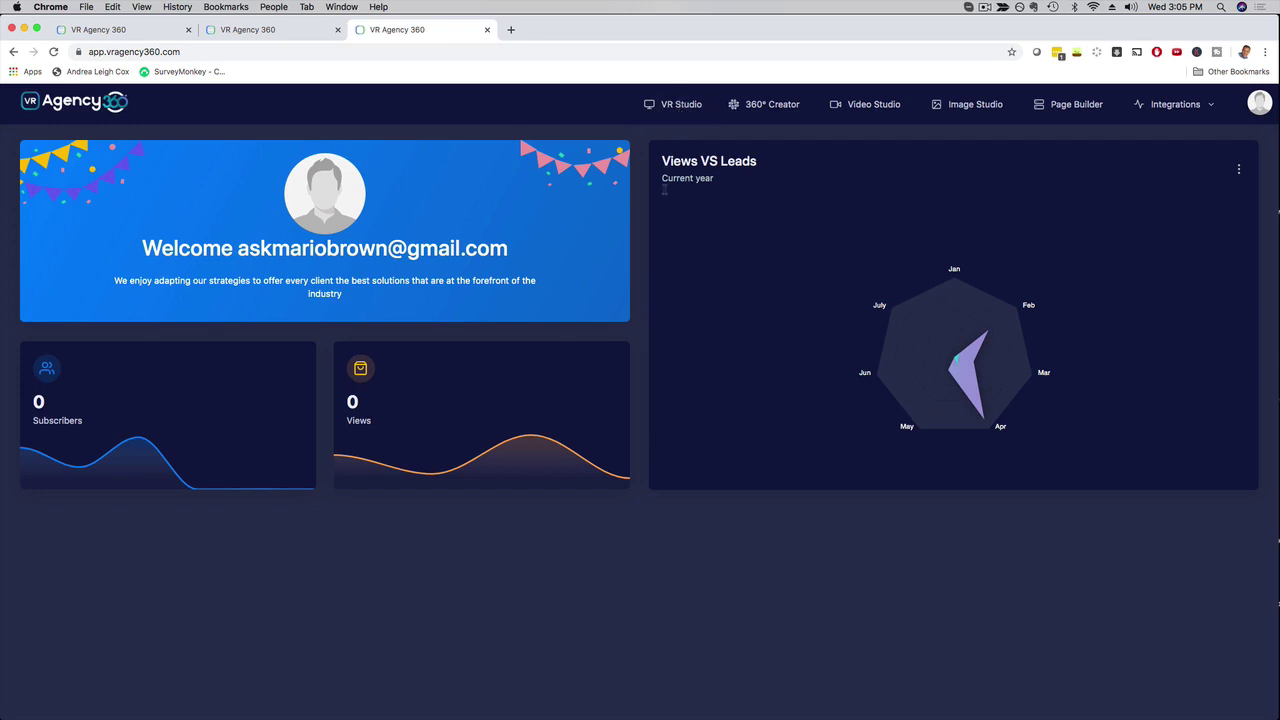
- Go to the VR Studio page from the top navigation bar
{"action": "left_click", "coordinate": [673, 109]}
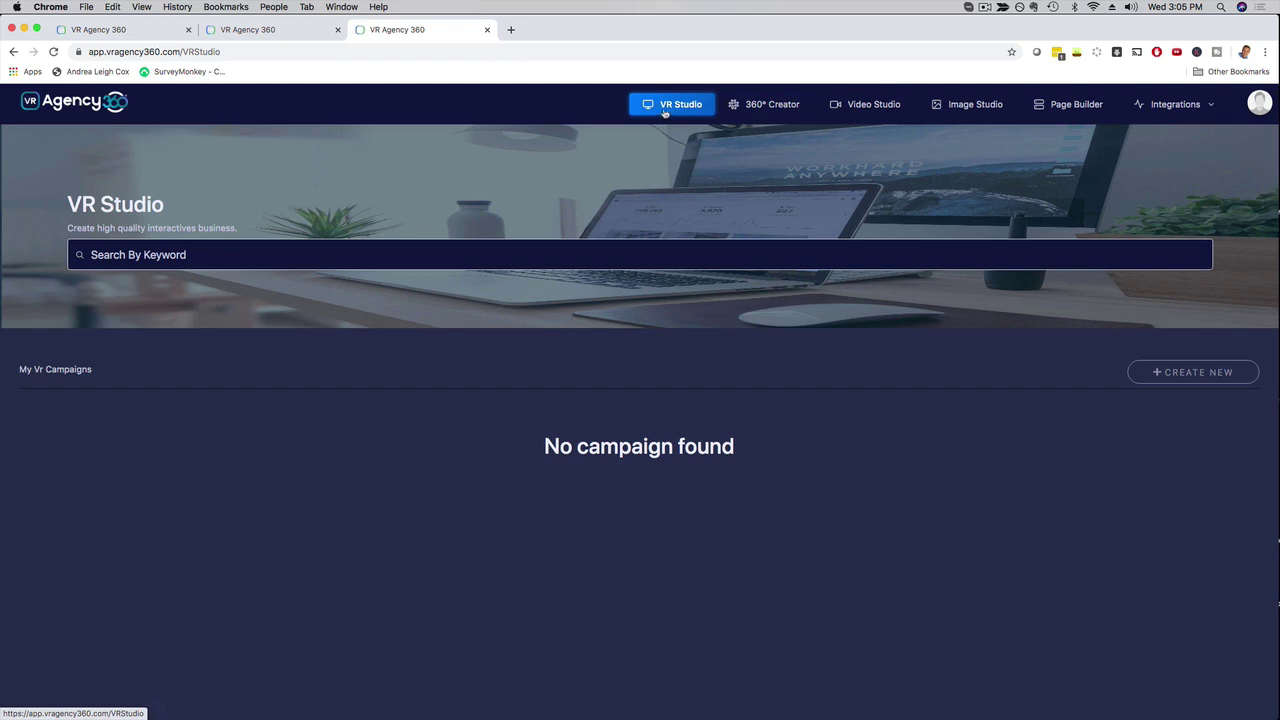
- Create a new campaign named 'JV Demo' and continue to the 360° image step
{"action": "left_click", "coordinate": [1187, 373]}
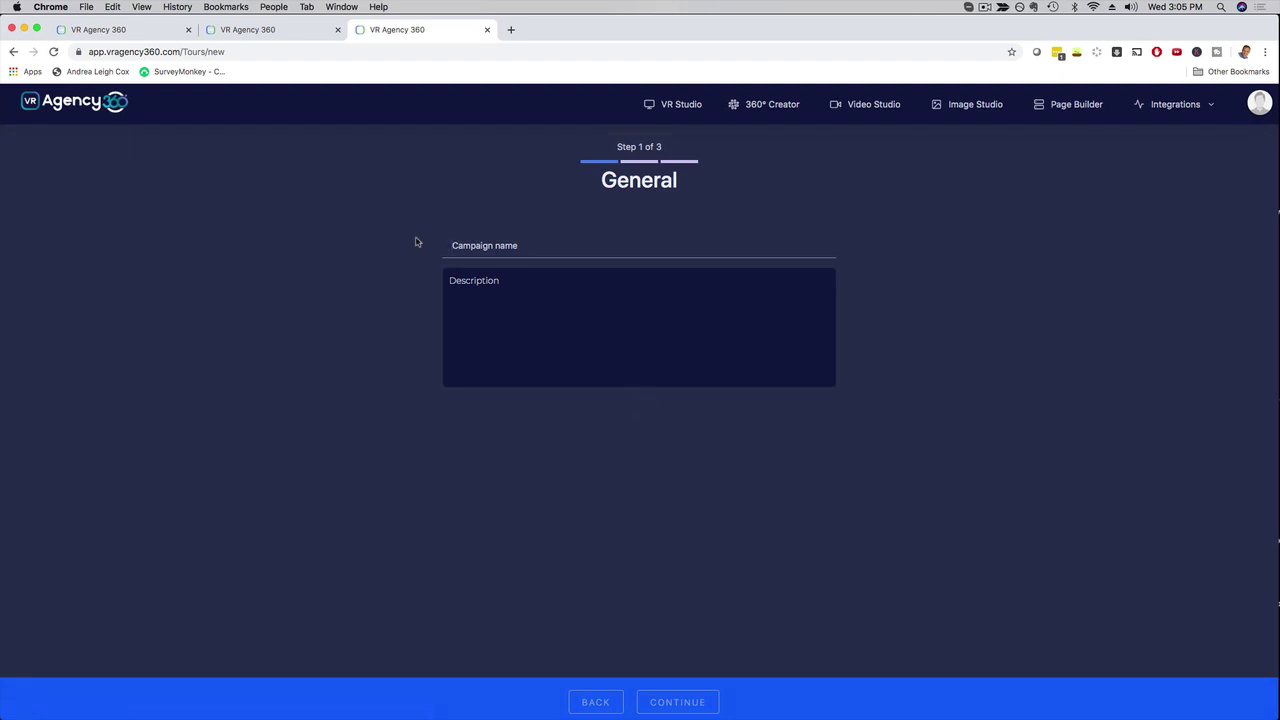
{"action": "type", "text": "JV Demo"}
{"action": "left_click", "coordinate": [677, 704]}
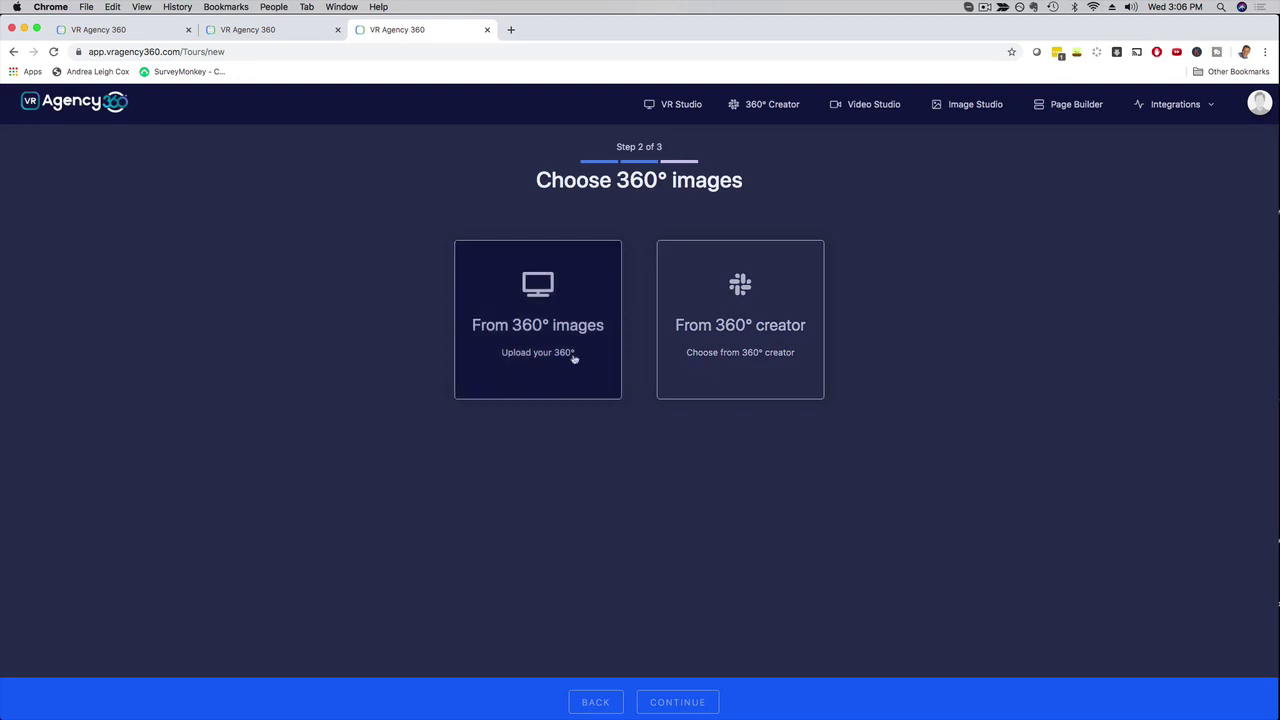
- Upload the JV Folder panoramas except the bedroom one and build the tour
{"action": "left_click", "coordinate": [536, 308]}
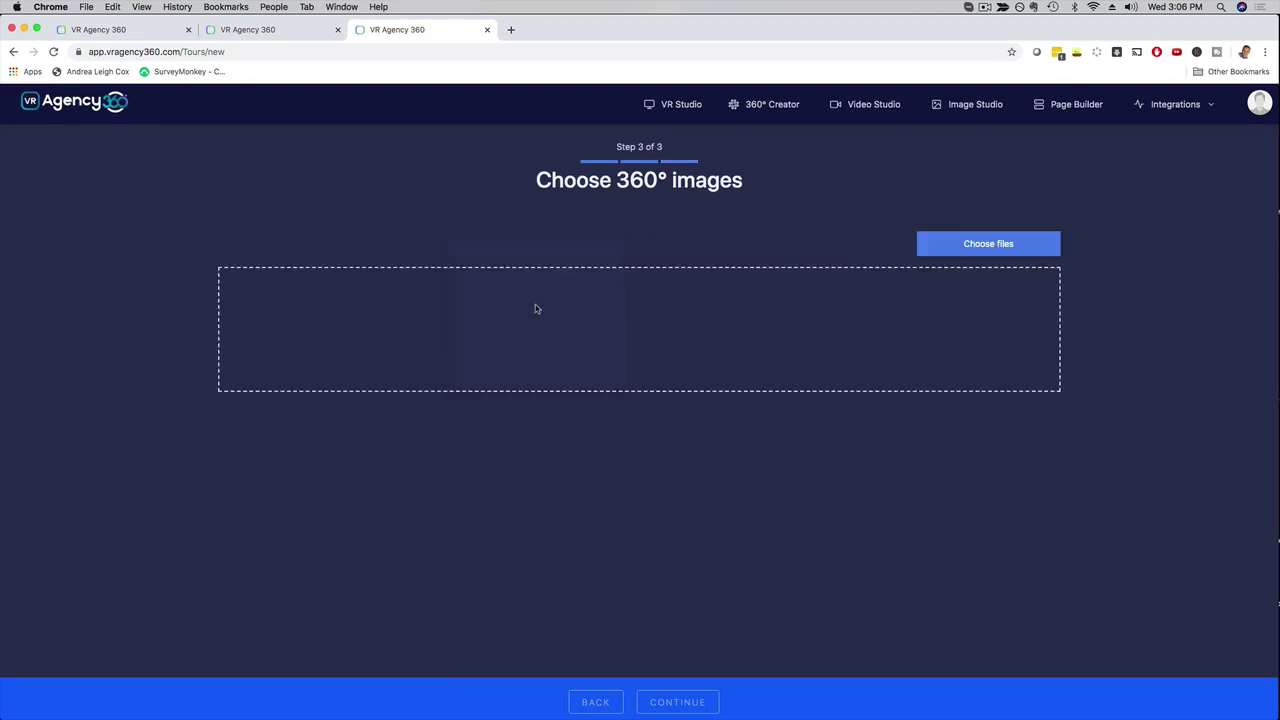
{"action": "left_click", "coordinate": [955, 245]}
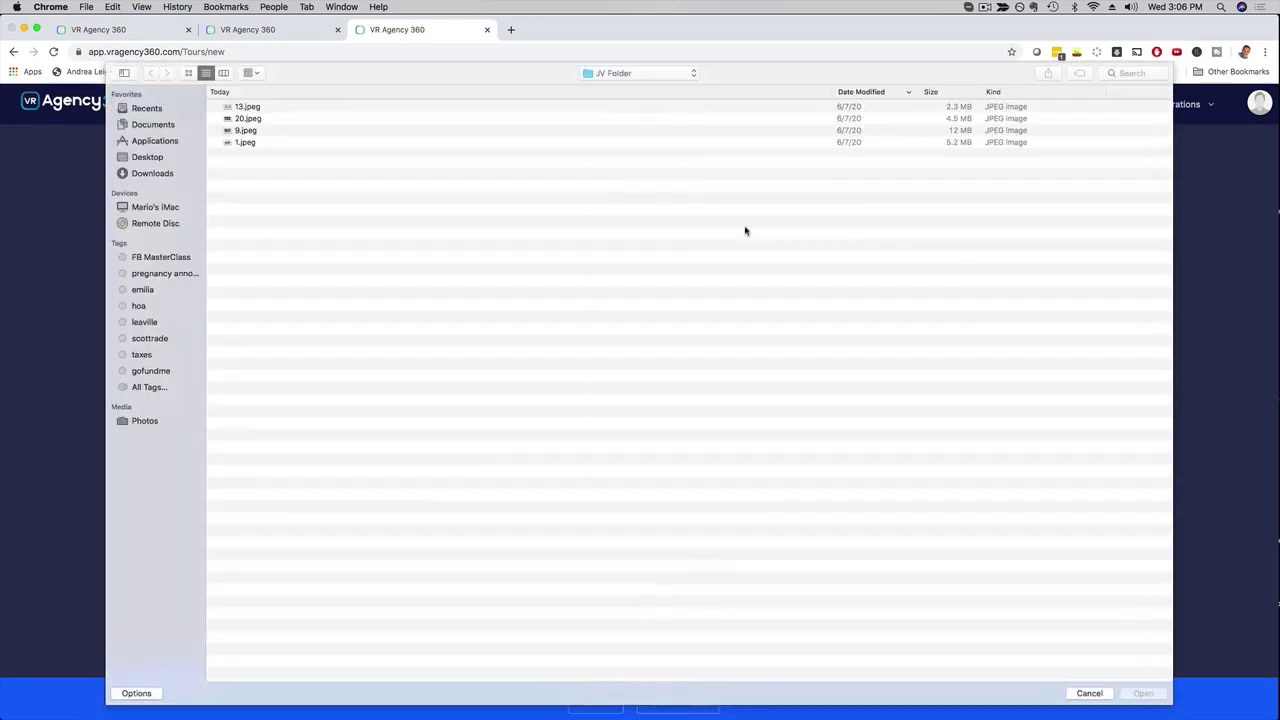
{"action": "left_click", "coordinate": [250, 108]}
{"action": "left_click", "coordinate": [246, 142], "text": "shift"}
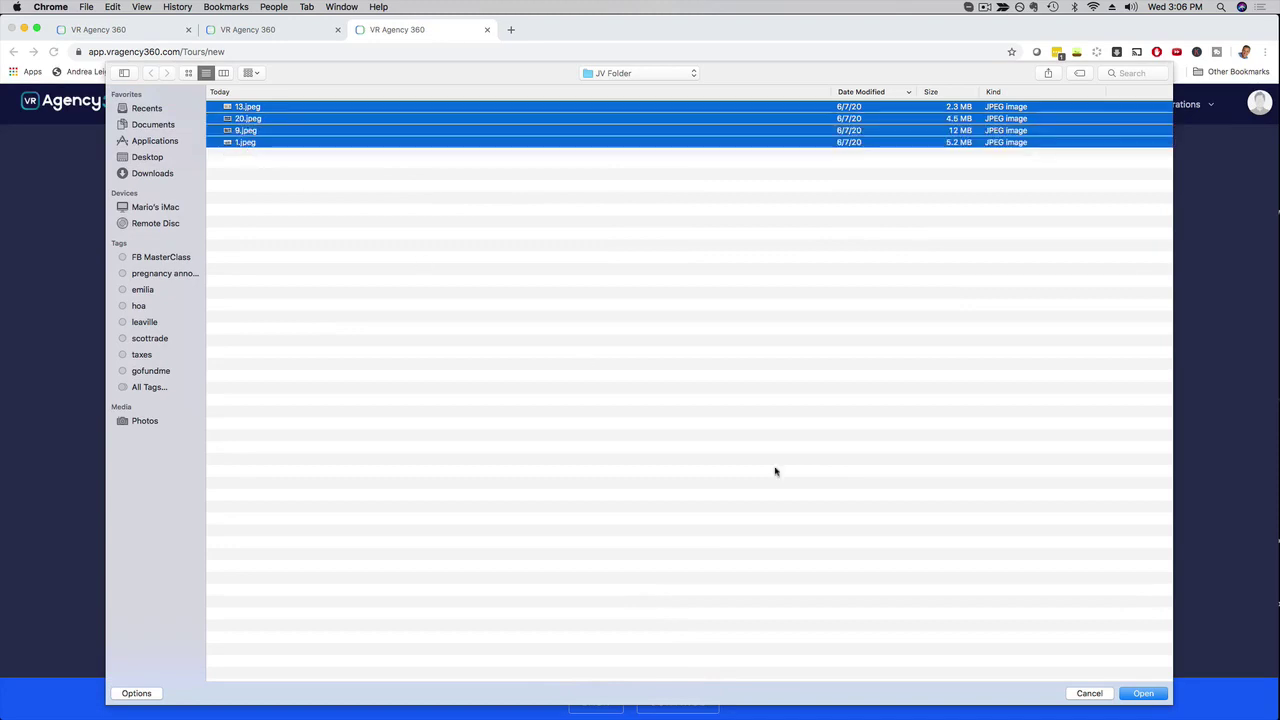
{"action": "left_click", "coordinate": [1140, 693]}
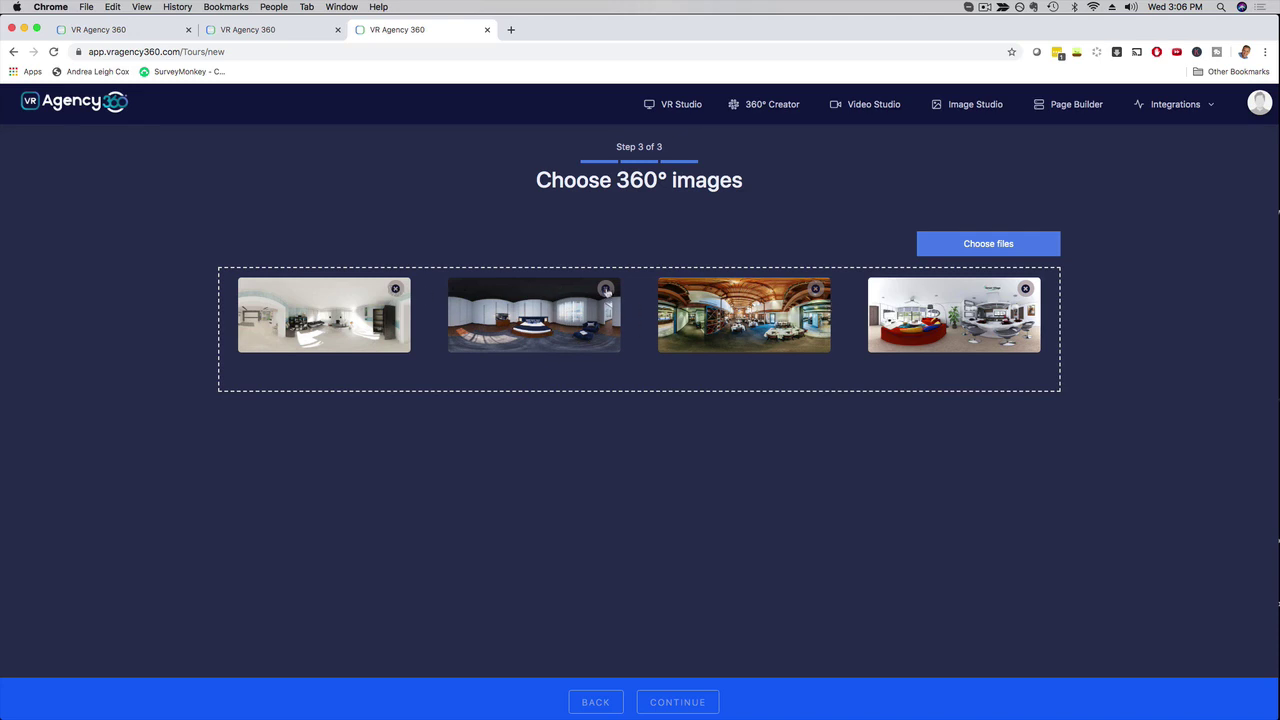
{"action": "left_click", "coordinate": [605, 289]}
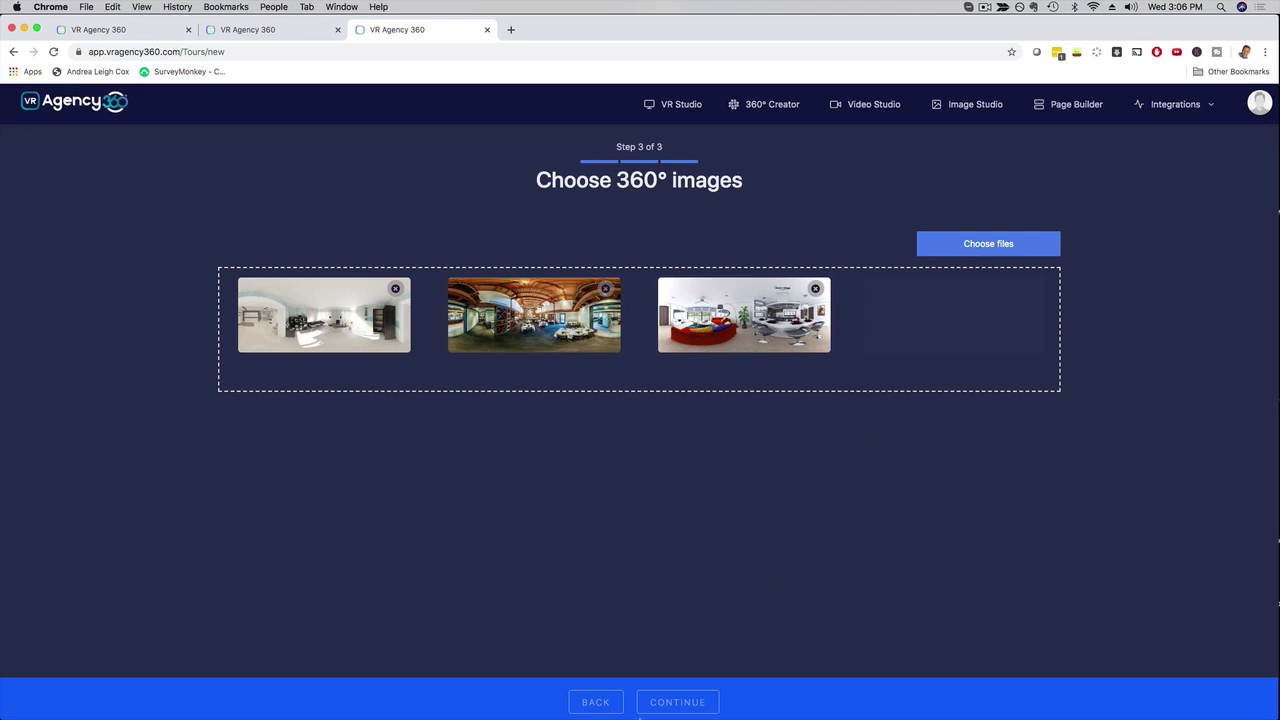
{"action": "left_click", "coordinate": [664, 702]}
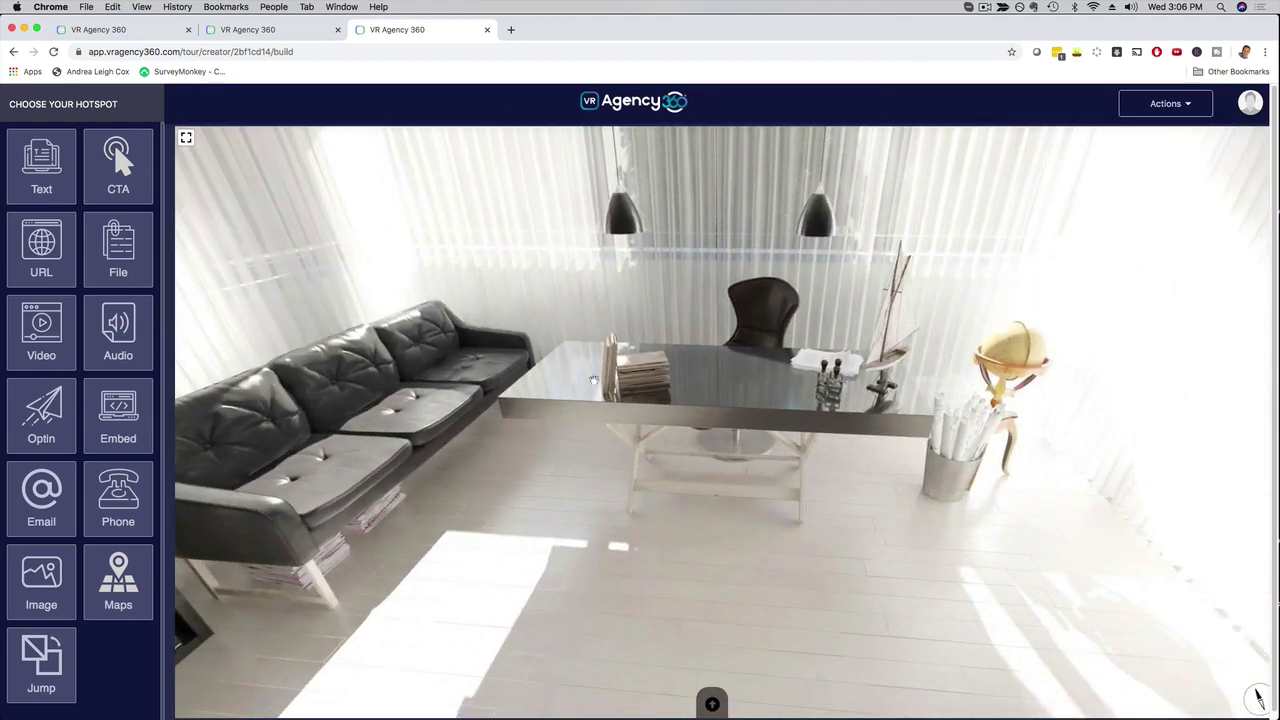
- Show and hide the scene thumbnails, then look around the office panorama
{"action": "left_click", "coordinate": [715, 706]}
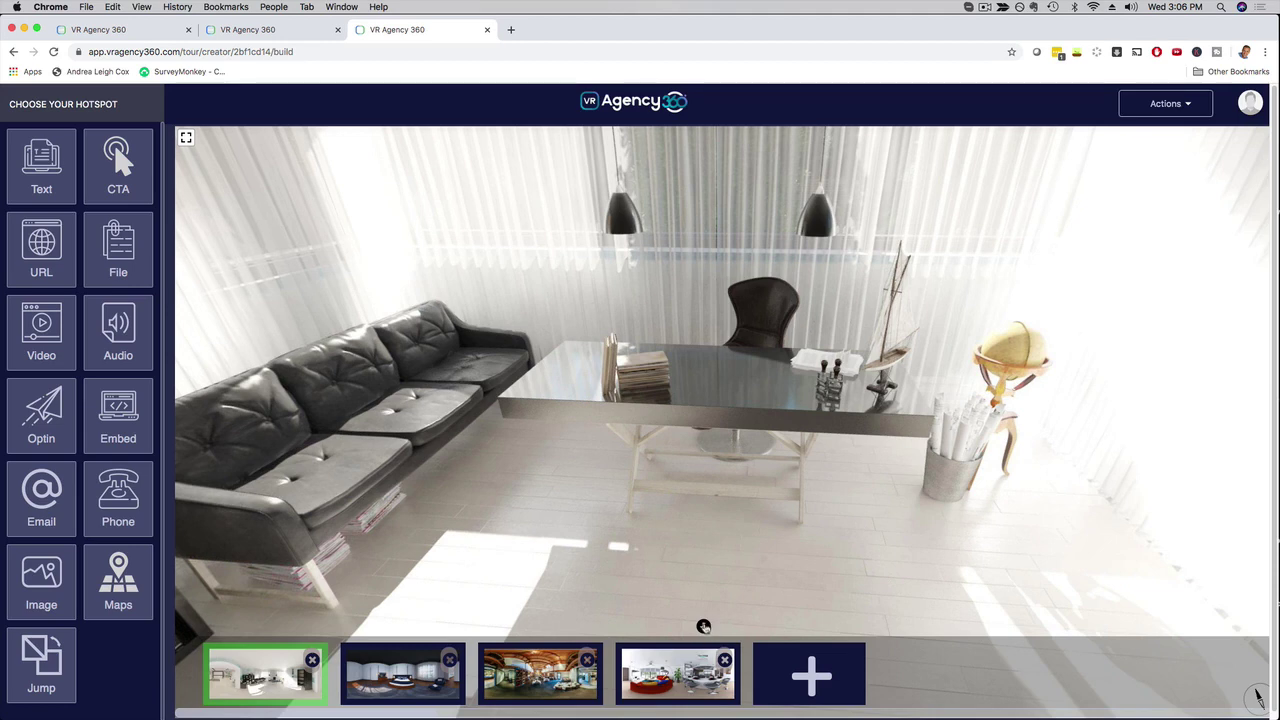
{"action": "left_click", "coordinate": [703, 626]}
{"action": "mouse_move", "coordinate": [701, 298]}
{"action": "left_mouse_down"}
{"action": "mouse_move", "coordinate": [694, 466]}
{"action": "mouse_move", "coordinate": [700, 412]}
{"action": "left_mouse_up"}
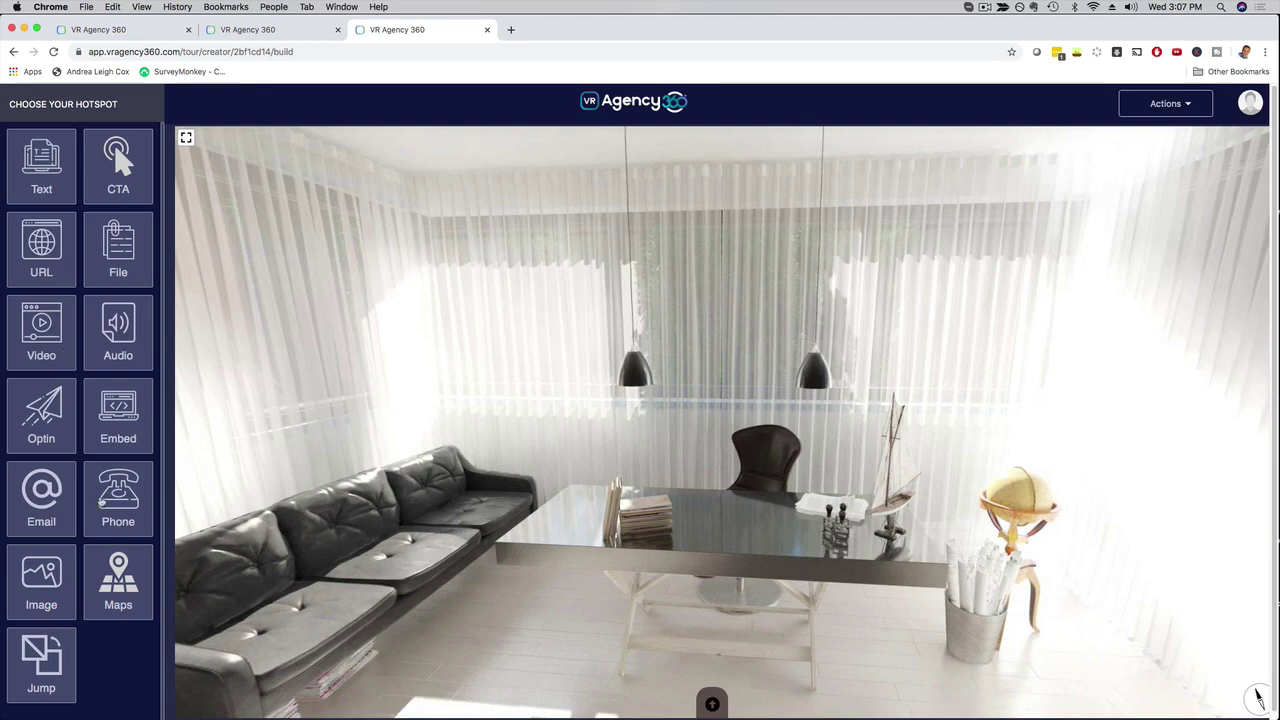
{"action": "mouse_move", "coordinate": [856, 404]}
{"action": "left_mouse_down"}
{"action": "mouse_move", "coordinate": [515, 400]}
{"action": "mouse_move", "coordinate": [884, 374]}
{"action": "mouse_move", "coordinate": [604, 380]}
{"action": "mouse_move", "coordinate": [747, 370]}
{"action": "mouse_move", "coordinate": [771, 346]}
{"action": "left_mouse_up"}
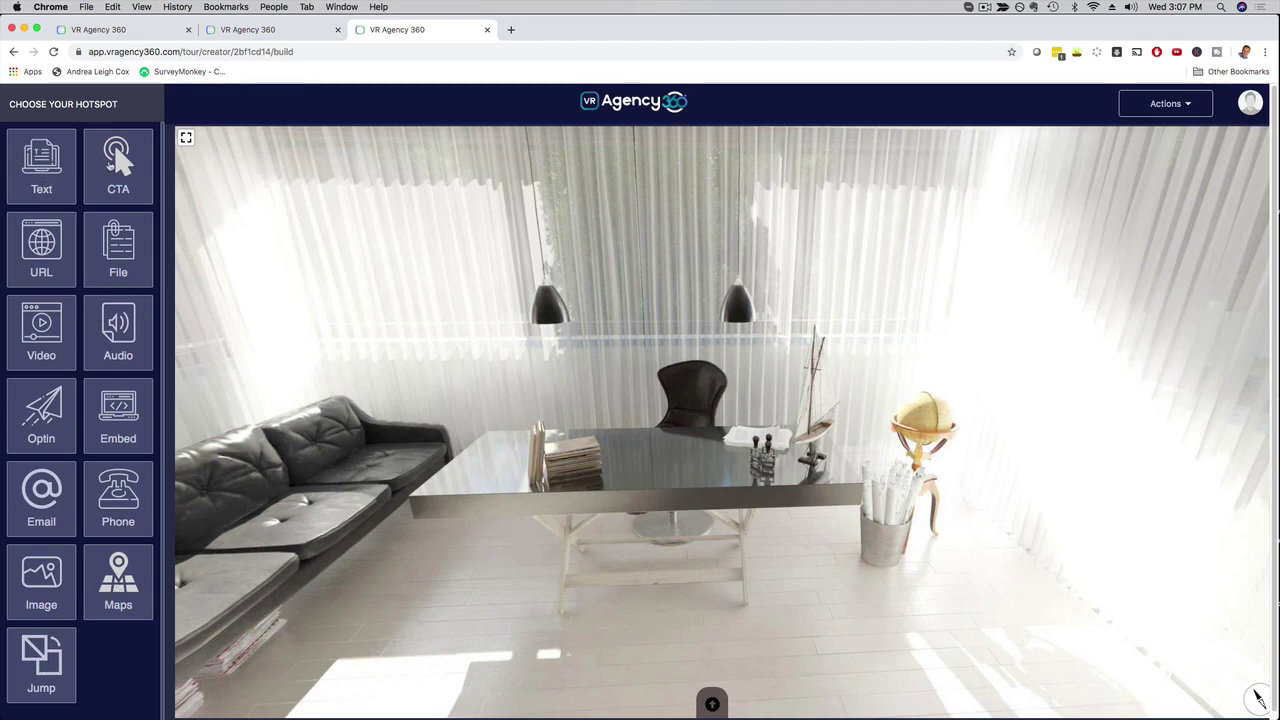
{"action": "mouse_move", "coordinate": [760, 417]}
{"action": "left_mouse_down"}
{"action": "mouse_move", "coordinate": [703, 419]}
{"action": "mouse_move", "coordinate": [563, 371]}
{"action": "mouse_move", "coordinate": [680, 357]}
{"action": "mouse_move", "coordinate": [489, 344]}
{"action": "left_mouse_up"}
{"action": "left_click_drag", "start_coordinate": [1005, 324], "coordinate": [921, 524]}
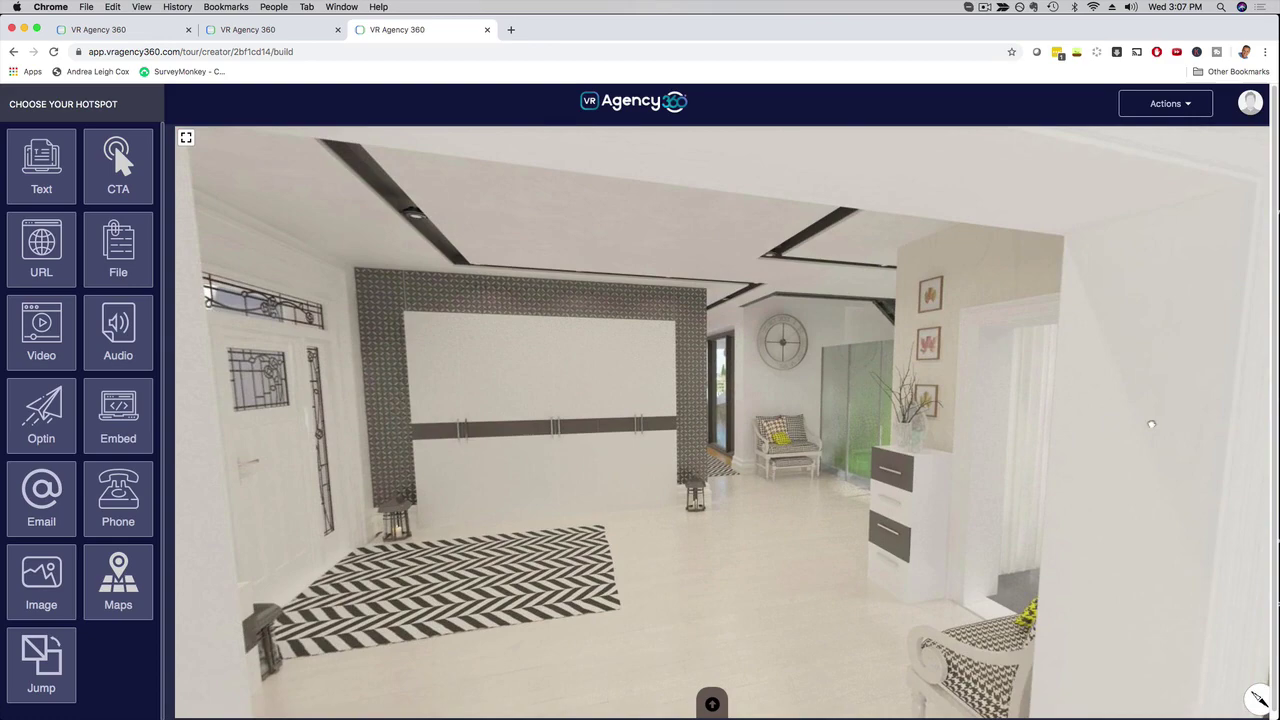
{"action": "left_click_drag", "start_coordinate": [1152, 424], "coordinate": [612, 400]}
{"action": "mouse_move", "coordinate": [1110, 360]}
{"action": "left_mouse_down"}
{"action": "mouse_move", "coordinate": [667, 343]}
{"action": "mouse_move", "coordinate": [410, 357]}
{"action": "left_mouse_up"}
{"action": "left_click_drag", "start_coordinate": [807, 420], "coordinate": [675, 415]}
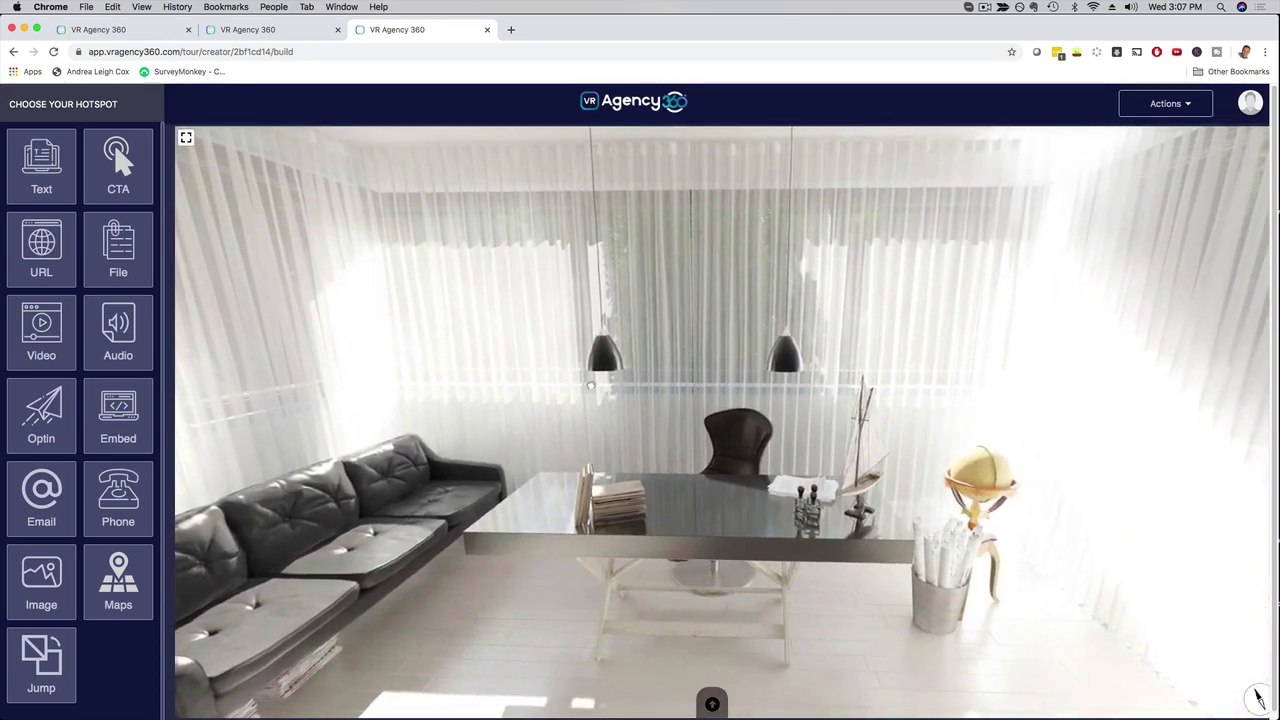
- Face the window and dark bookcase and drop a video hotspot there
{"action": "left_click_drag", "start_coordinate": [603, 472], "coordinate": [549, 464]}
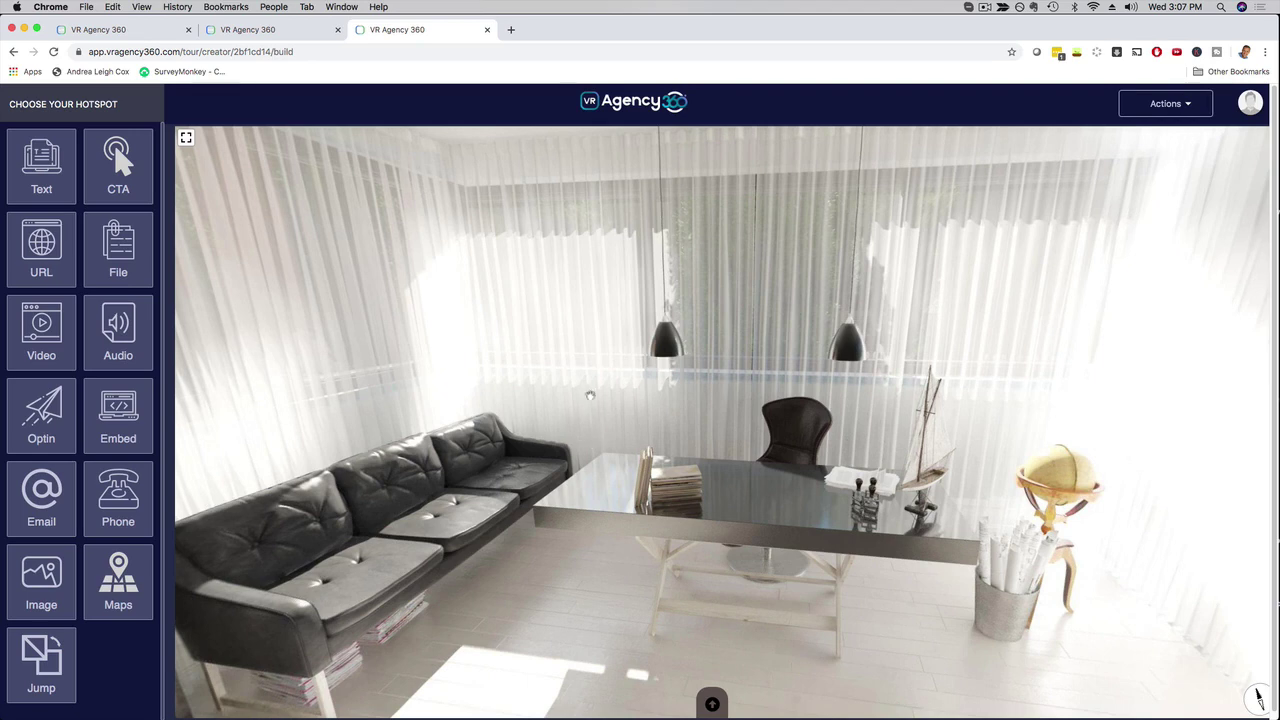
{"action": "left_click_drag", "start_coordinate": [663, 453], "coordinate": [633, 428]}
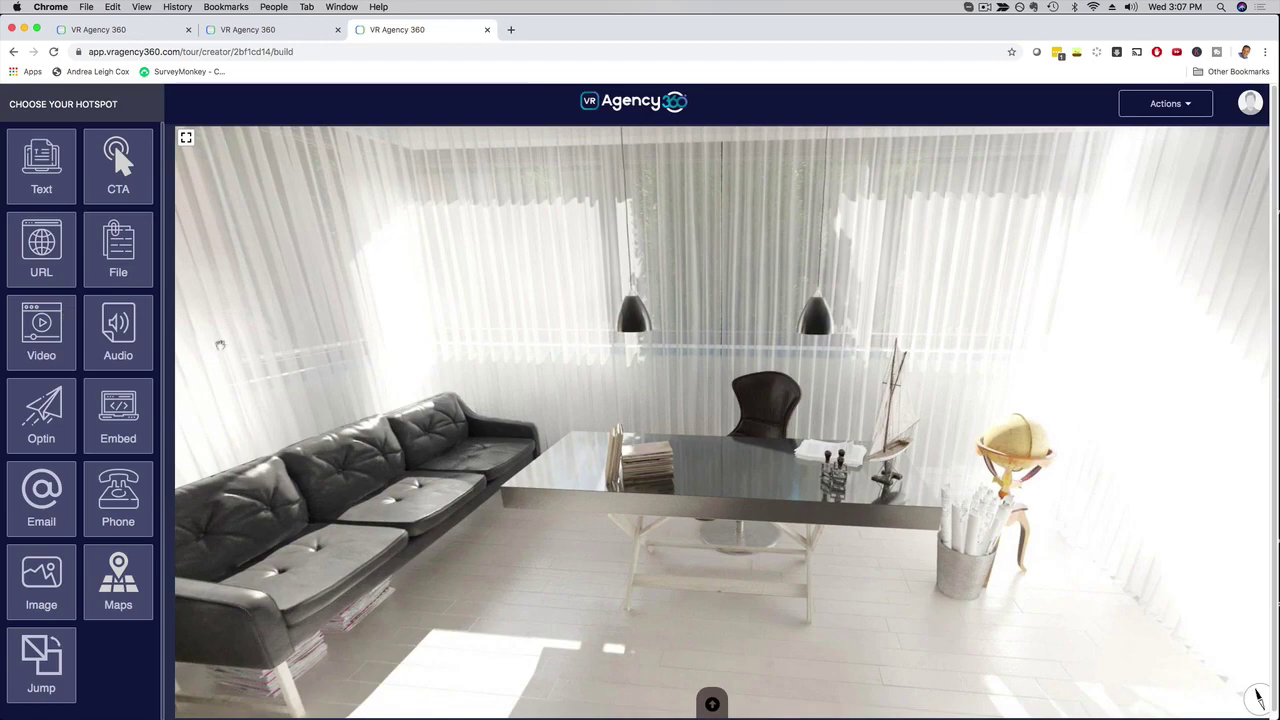
{"action": "mouse_move", "coordinate": [400, 430]}
{"action": "left_mouse_down"}
{"action": "mouse_move", "coordinate": [1019, 423]}
{"action": "mouse_move", "coordinate": [420, 425]}
{"action": "mouse_move", "coordinate": [400, 408]}
{"action": "left_mouse_up"}
{"action": "mouse_move", "coordinate": [1021, 403]}
{"action": "left_mouse_down"}
{"action": "mouse_move", "coordinate": [436, 302]}
{"action": "mouse_move", "coordinate": [880, 509]}
{"action": "mouse_move", "coordinate": [843, 437]}
{"action": "mouse_move", "coordinate": [812, 414]}
{"action": "left_mouse_up"}
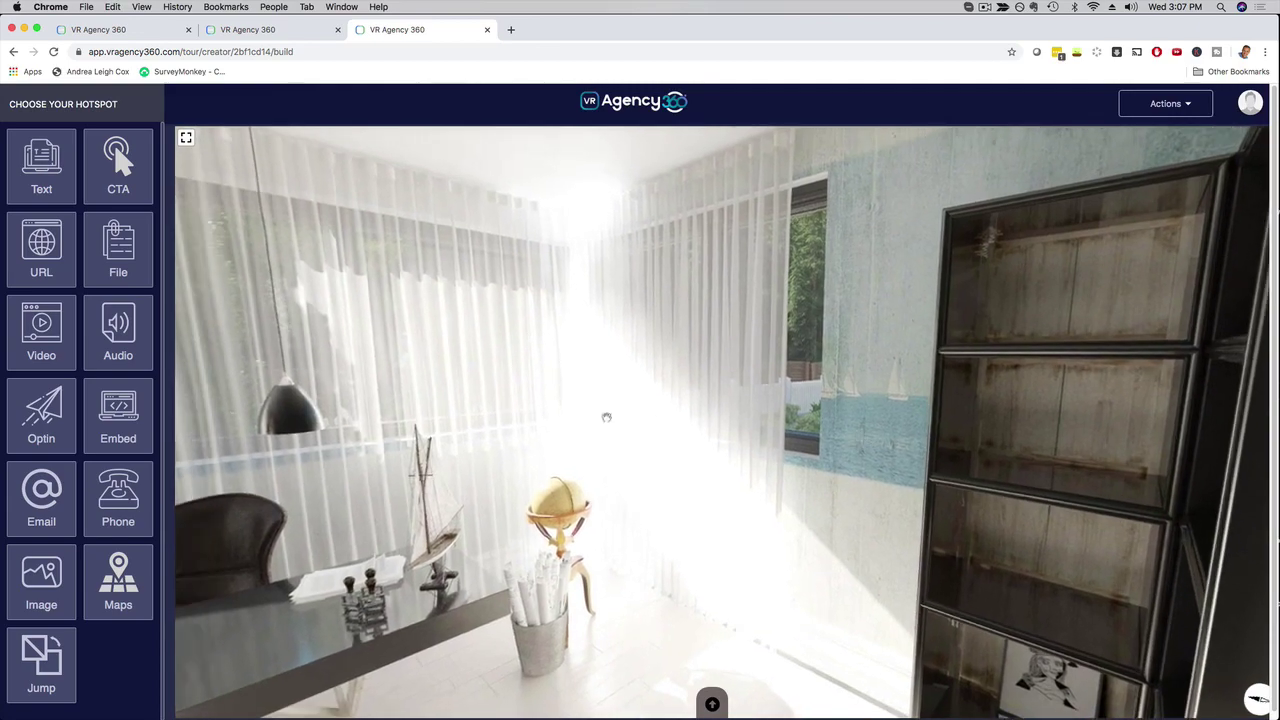
{"action": "mouse_move", "coordinate": [38, 326]}
{"action": "left_mouse_down"}
{"action": "mouse_move", "coordinate": [457, 372]}
{"action": "mouse_move", "coordinate": [758, 372]}
{"action": "left_mouse_up"}
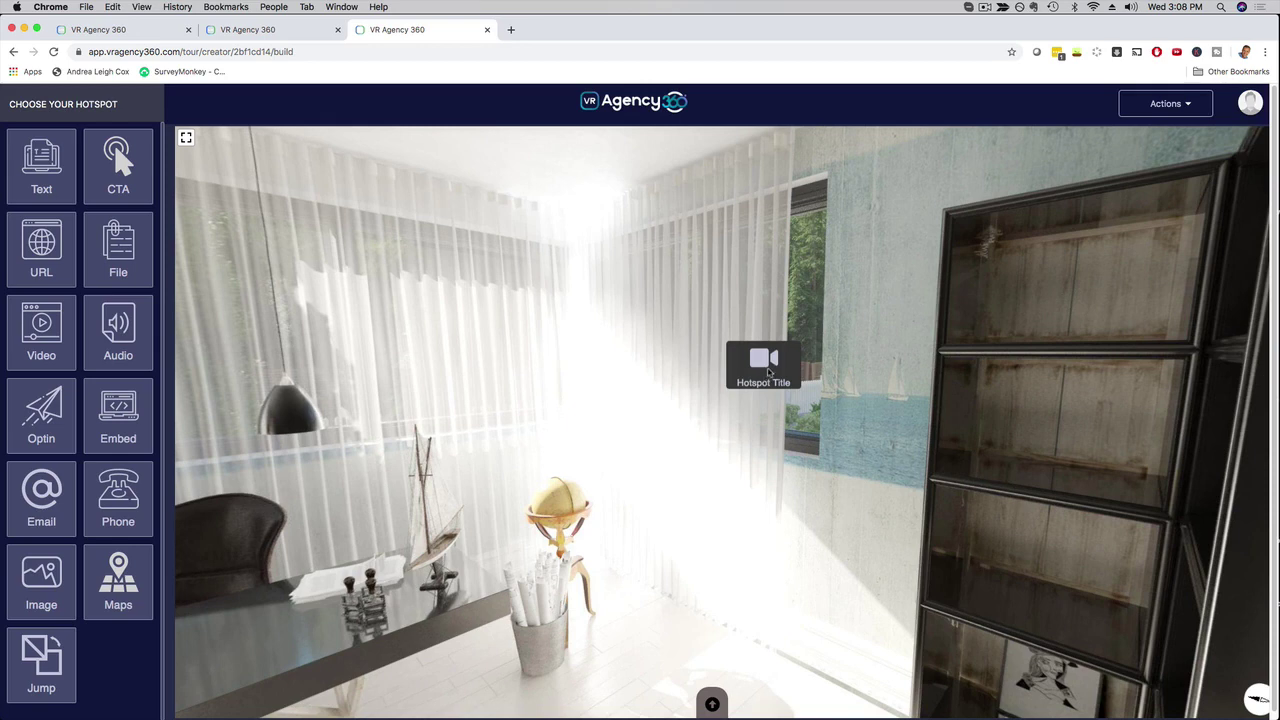
- Rename the video hotspot 'Watch Video' with description 'Example Text'
{"action": "left_click", "coordinate": [760, 374]}
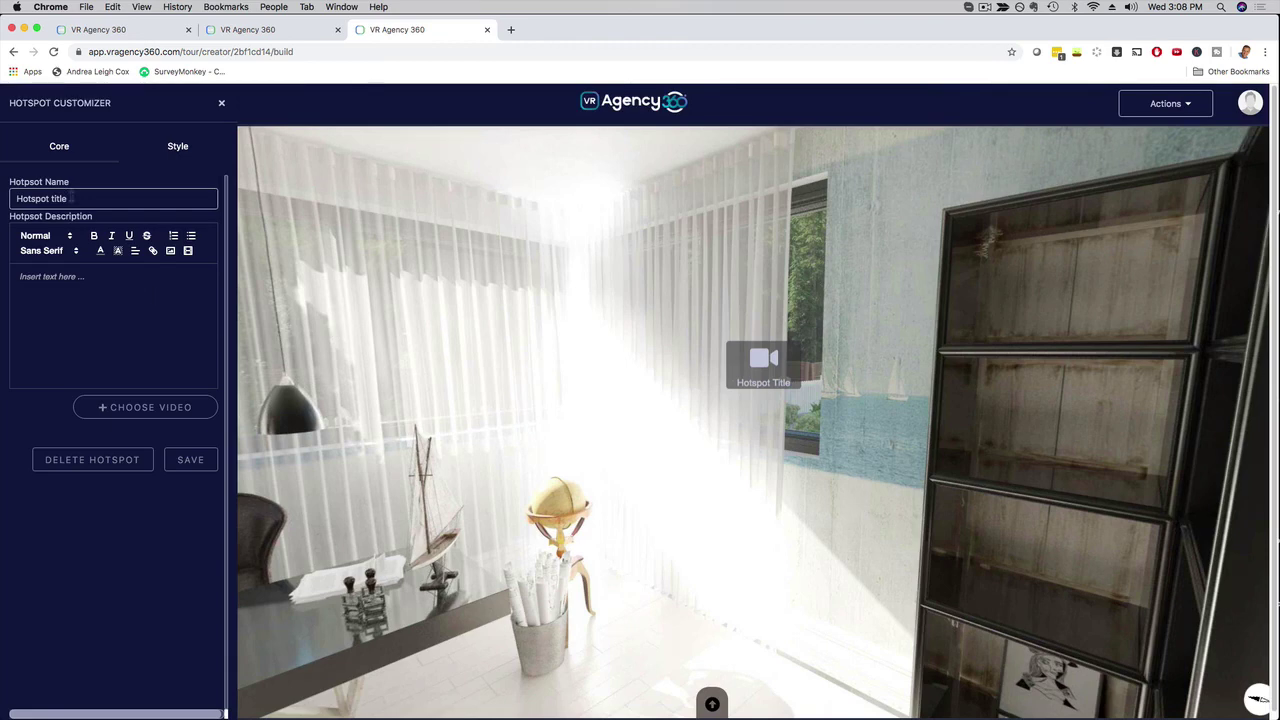
{"action": "left_click_drag", "start_coordinate": [70, 197], "coordinate": [4, 200]}
{"action": "type", "text": "Watc"}
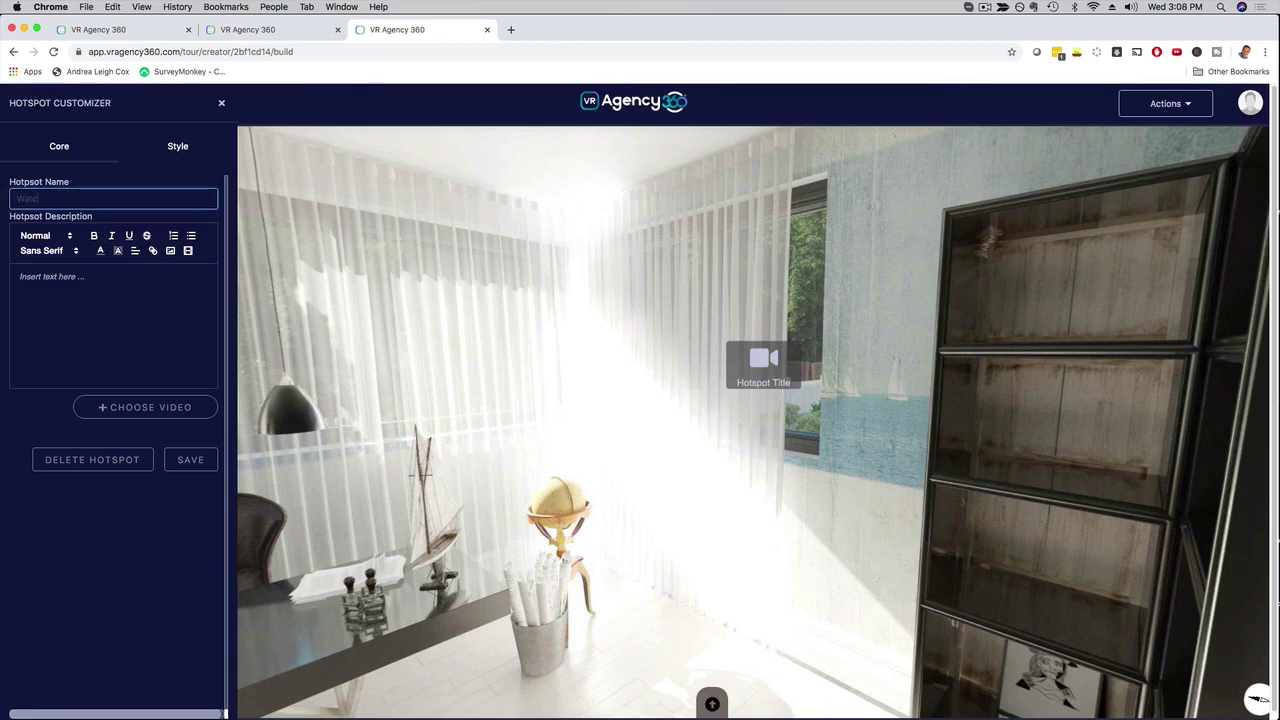
{"action": "type", "text": "h Video"}
{"action": "left_click", "coordinate": [63, 280]}
{"action": "type", "text": "Example Text"}
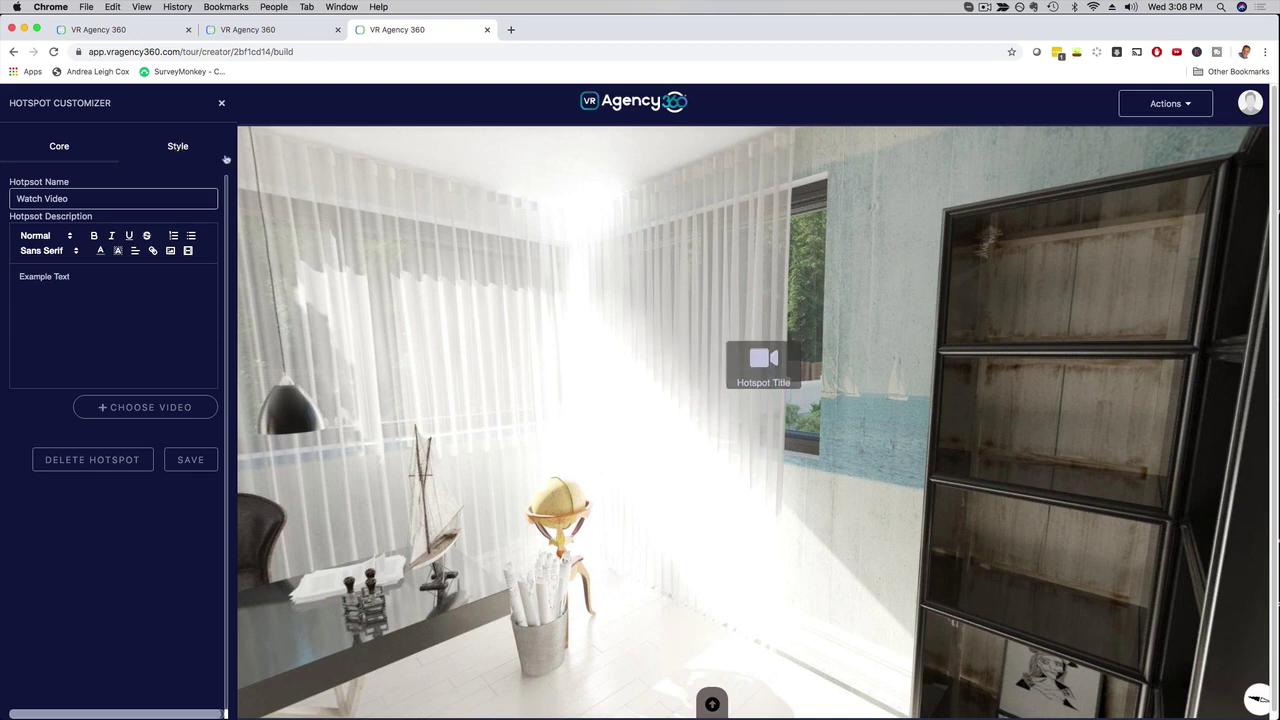
- Review the Style settings, attach the second business stock video, and save the hotspot
{"action": "left_click", "coordinate": [181, 148]}
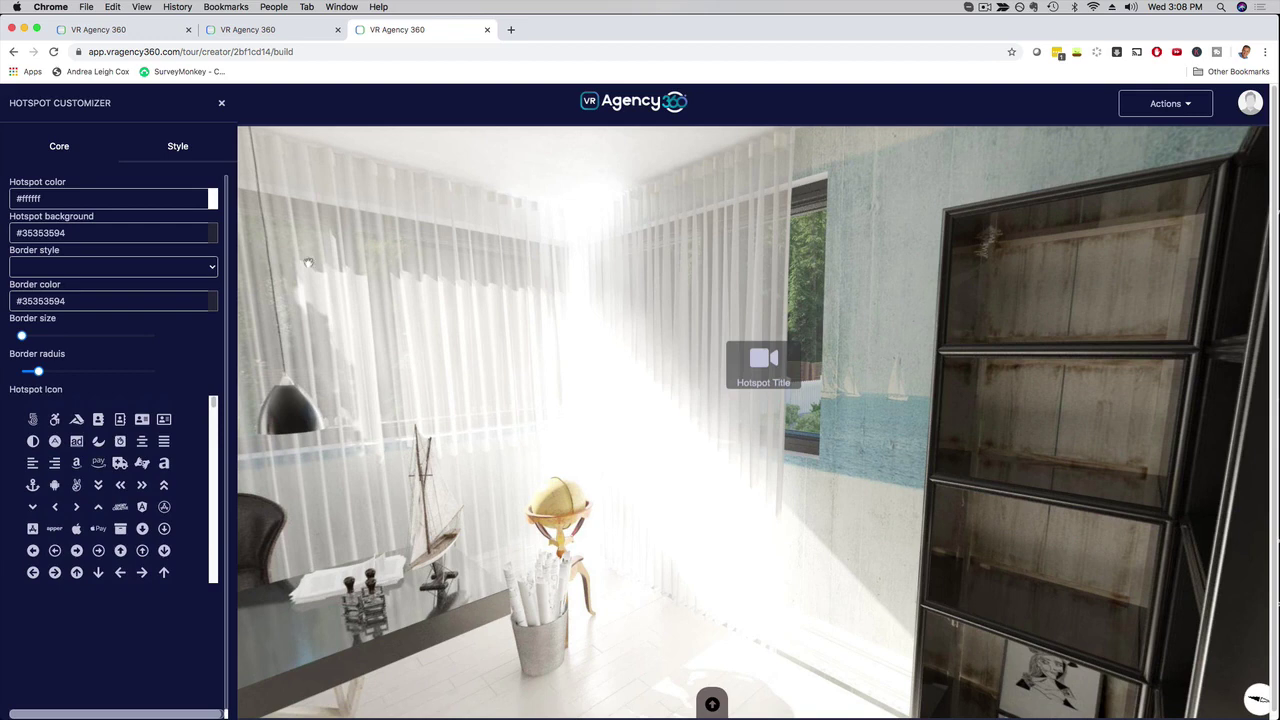
{"action": "left_click", "coordinate": [64, 147]}
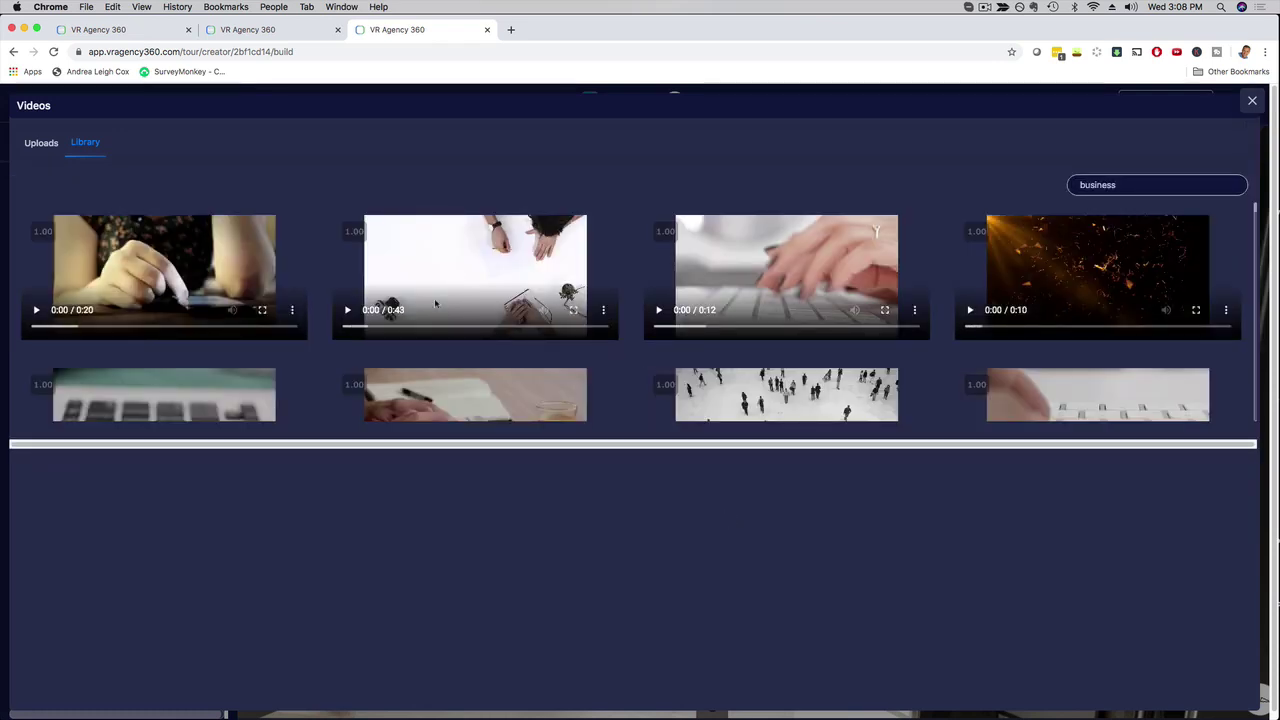
{"action": "mouse_move", "coordinate": [826, 277]}
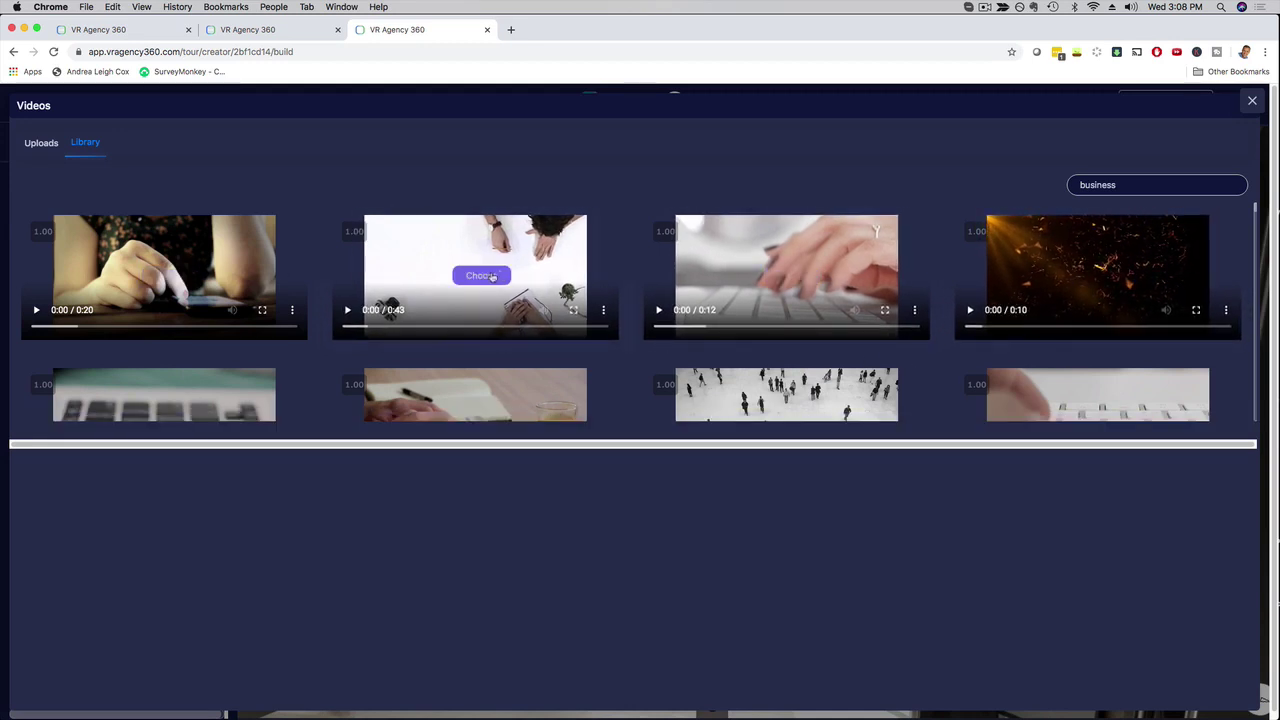
{"action": "left_click", "coordinate": [489, 277]}
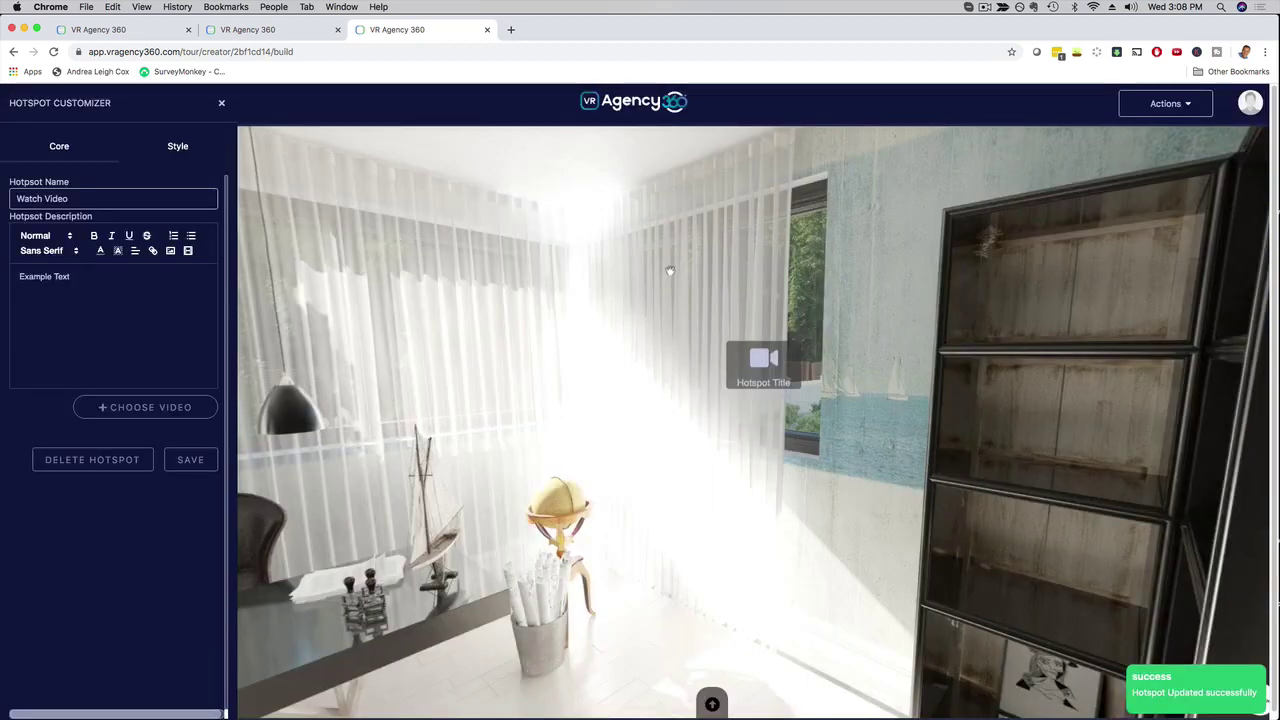
{"action": "left_click", "coordinate": [190, 460]}
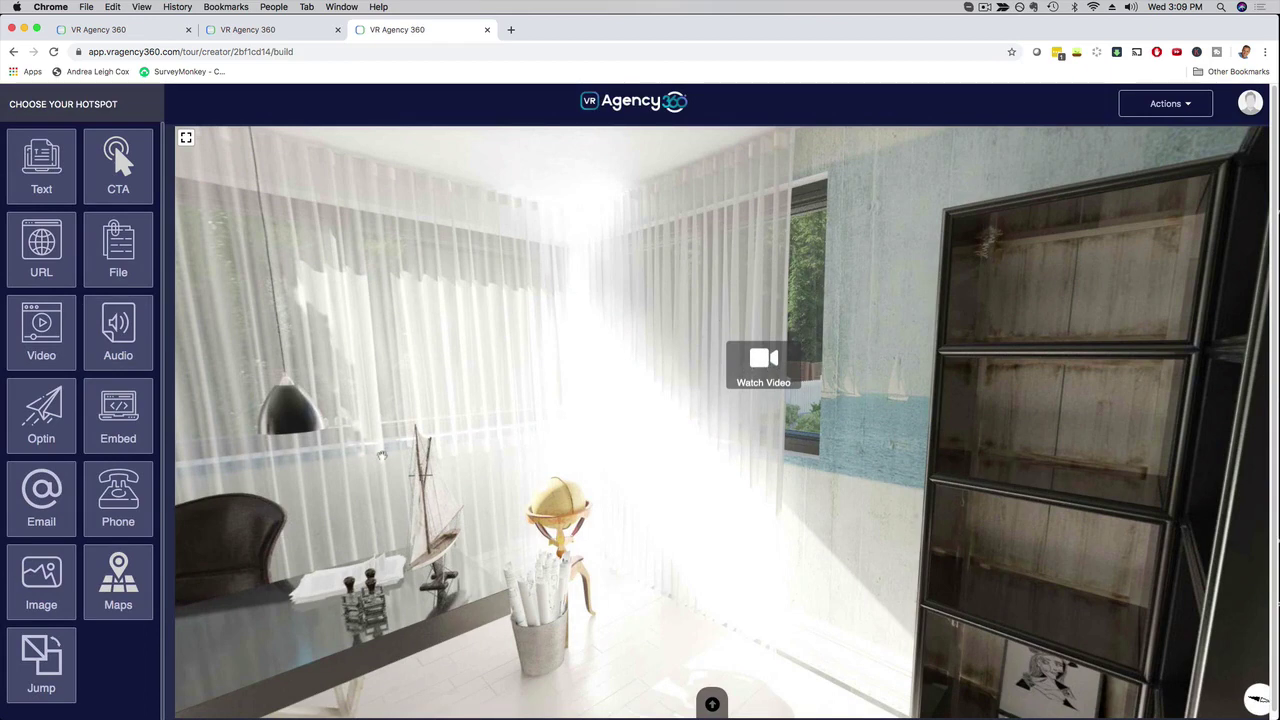
- Turn toward the desk and place a call-to-action hotspot on it
{"action": "mouse_move", "coordinate": [338, 449]}
{"action": "left_mouse_down"}
{"action": "mouse_move", "coordinate": [812, 410]}
{"action": "mouse_move", "coordinate": [747, 402]}
{"action": "left_mouse_up"}
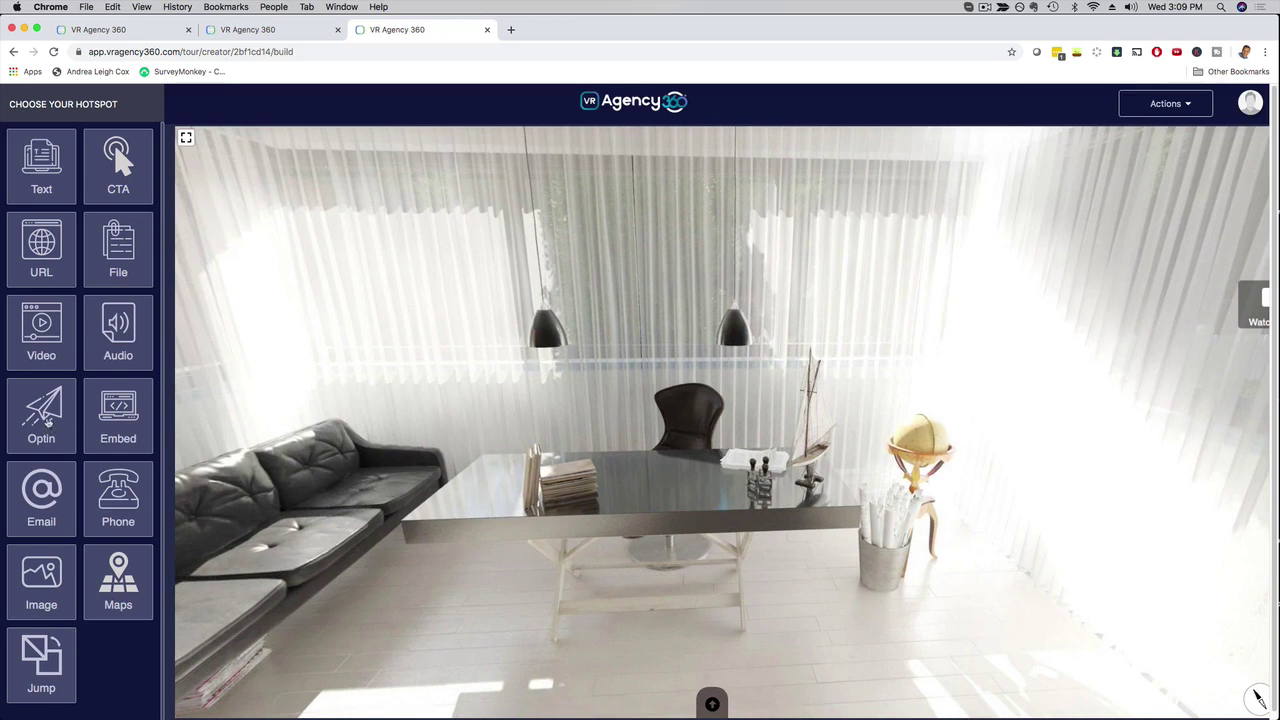
{"action": "mouse_move", "coordinate": [118, 165]}
{"action": "left_mouse_down"}
{"action": "mouse_move", "coordinate": [180, 159]}
{"action": "mouse_move", "coordinate": [508, 423]}
{"action": "mouse_move", "coordinate": [665, 477]}
{"action": "left_mouse_up"}
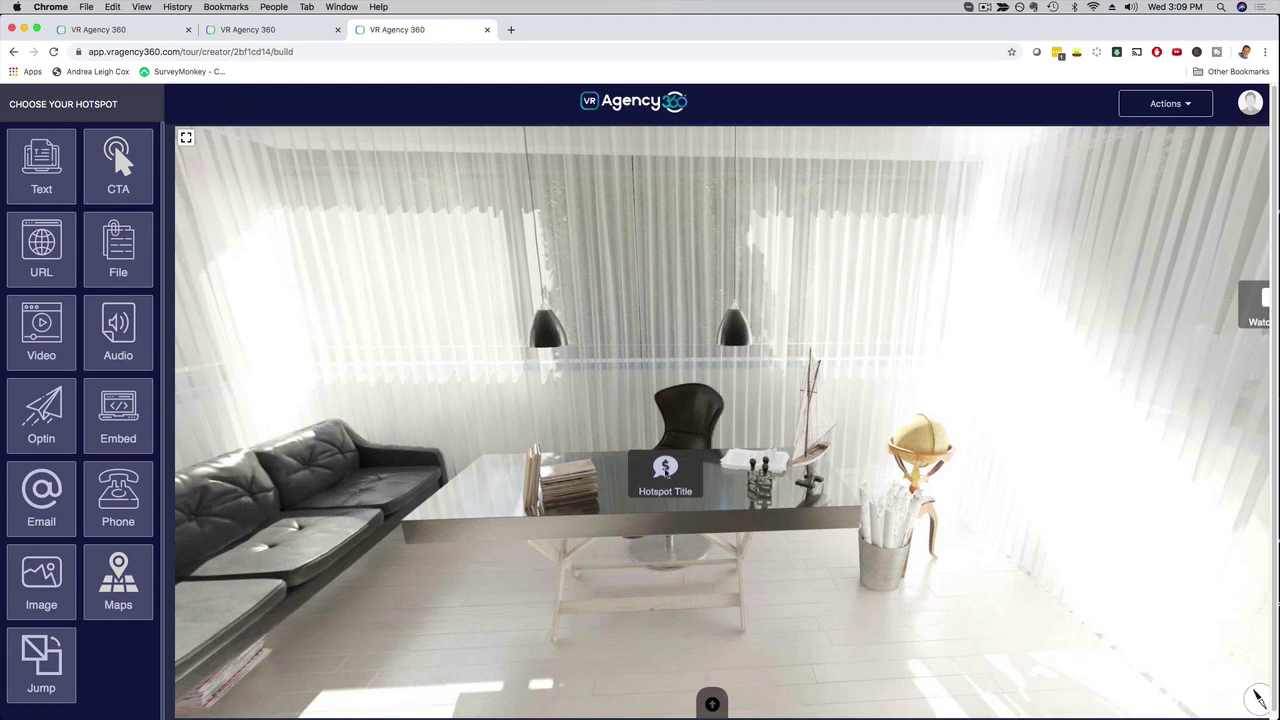
{"action": "left_click", "coordinate": [666, 470]}
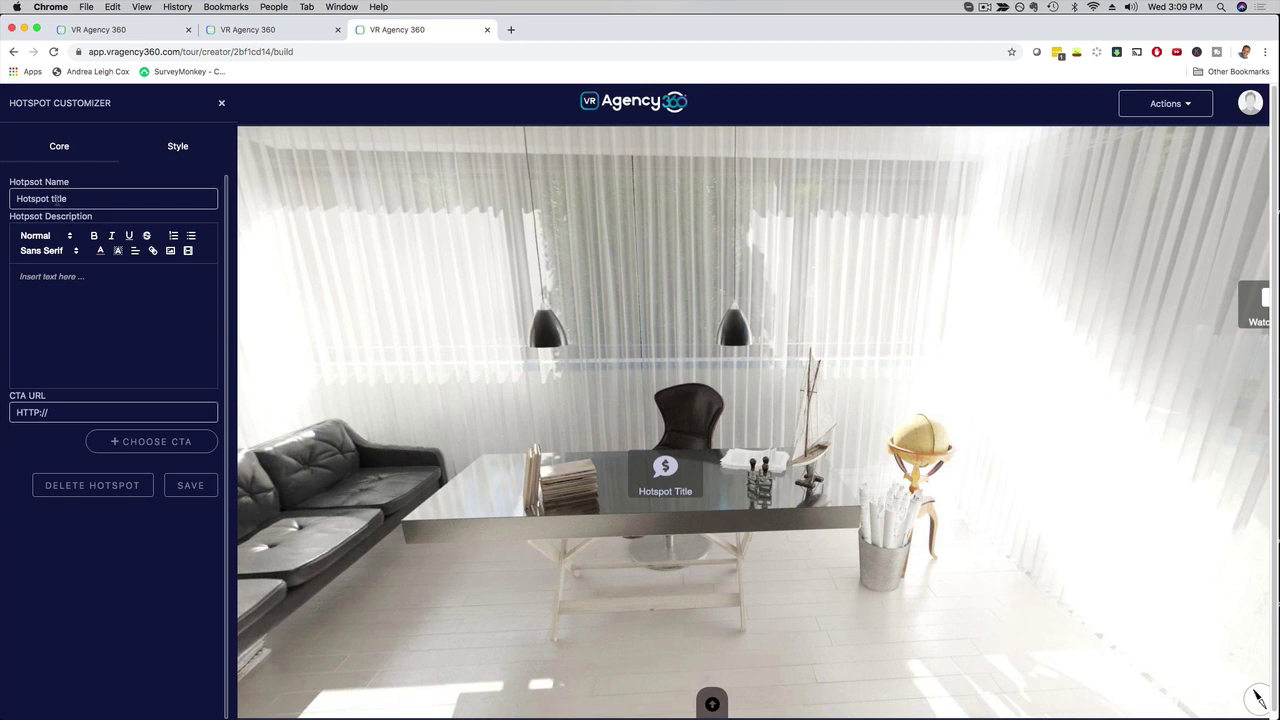
- Name the CTA hotspot 'Learn More' and begin the description 'Example Text'
{"action": "left_click_drag", "start_coordinate": [84, 198], "coordinate": [4, 197]}
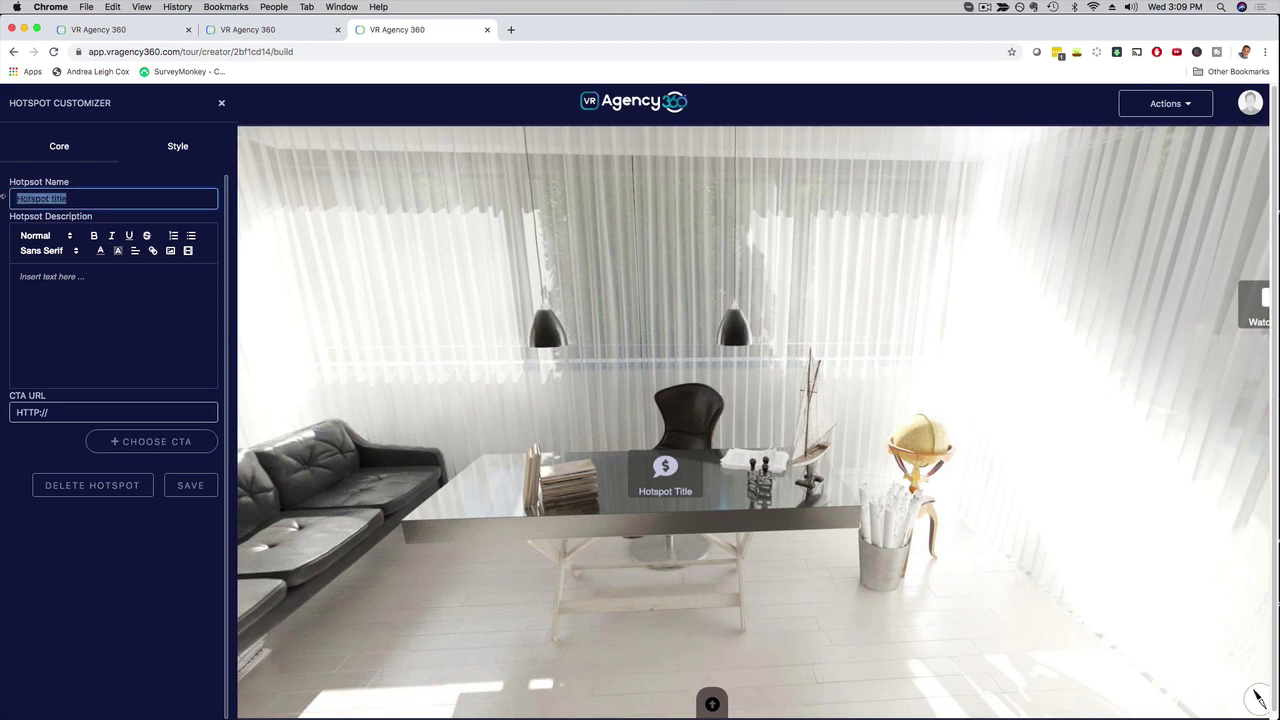
{"action": "type", "text": "Learn More"}
{"action": "left_click", "coordinate": [42, 280]}
{"action": "type", "text": "Example Text"}
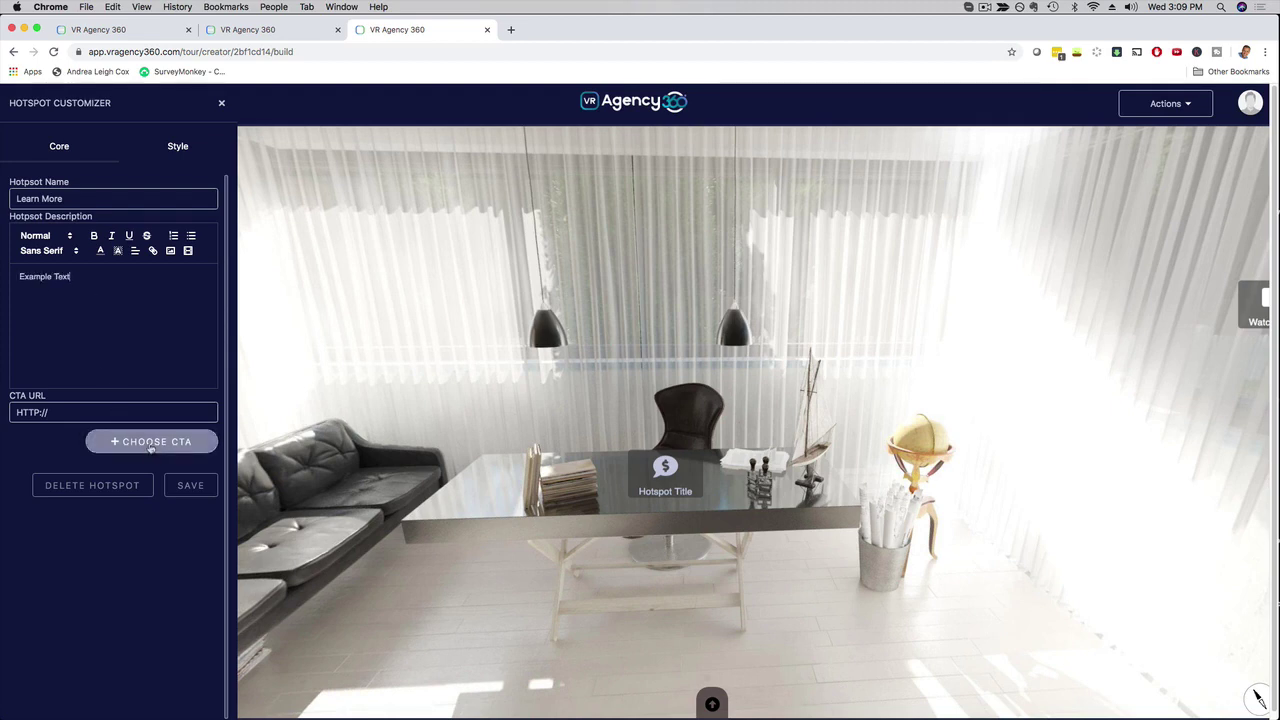
- Browse the button, badge and banner CTA graphic styles
{"action": "left_click", "coordinate": [152, 446]}
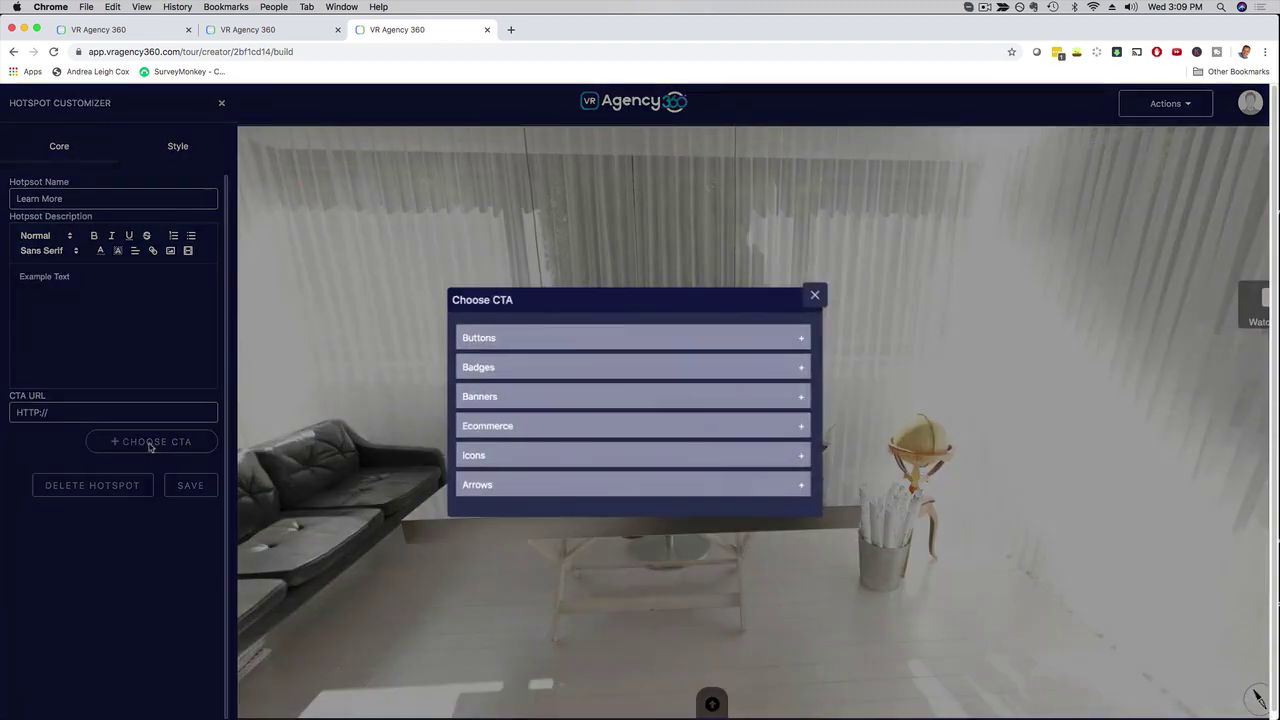
{"action": "left_click", "coordinate": [478, 338]}
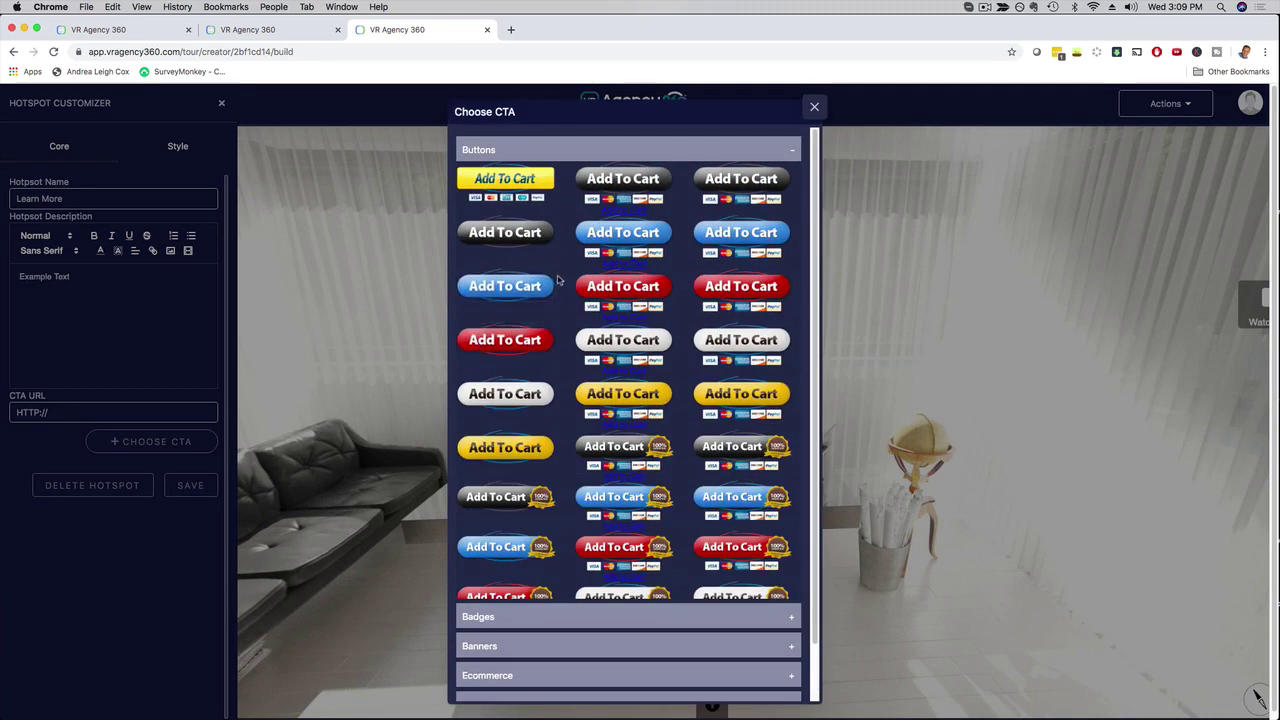
{"action": "scroll", "coordinate": [620, 330], "scroll_direction": "down", "scroll_amount": 1}
{"action": "scroll", "coordinate": [648, 365], "scroll_direction": "down", "scroll_amount": 3}
{"action": "scroll", "coordinate": [603, 353], "scroll_direction": "down", "scroll_amount": 10}
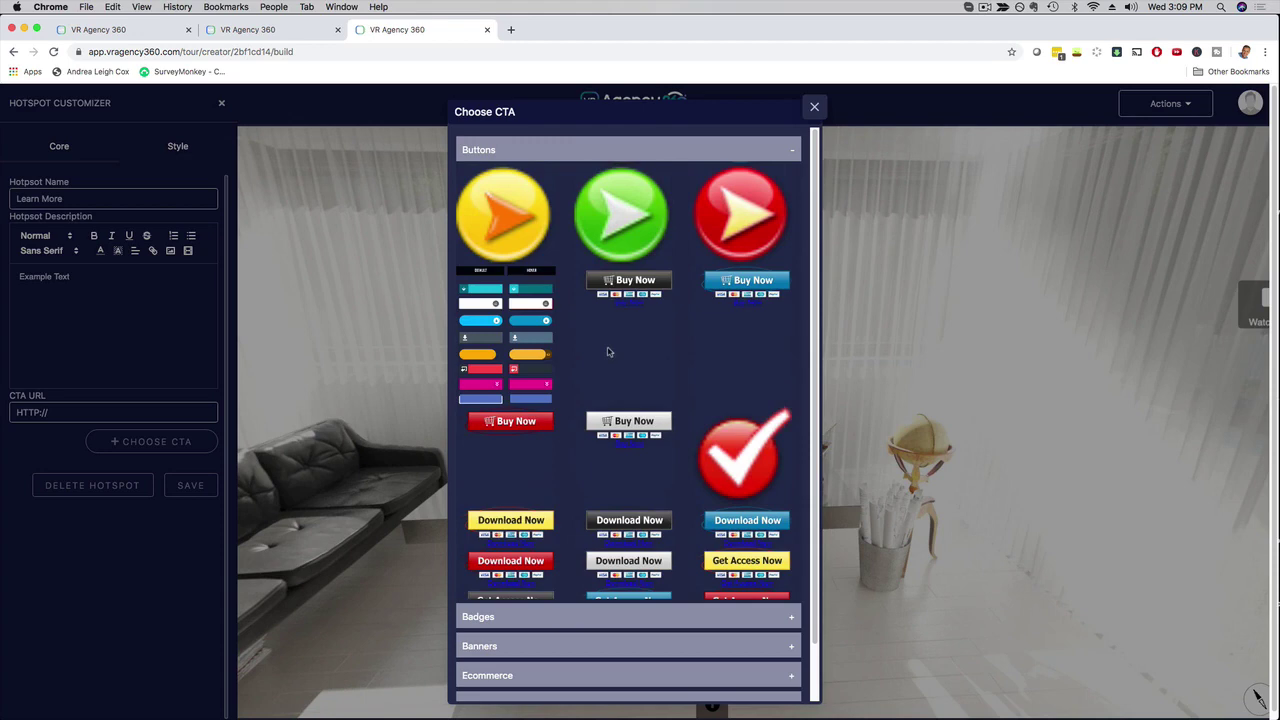
{"action": "scroll", "coordinate": [606, 360], "scroll_direction": "up", "scroll_amount": 8}
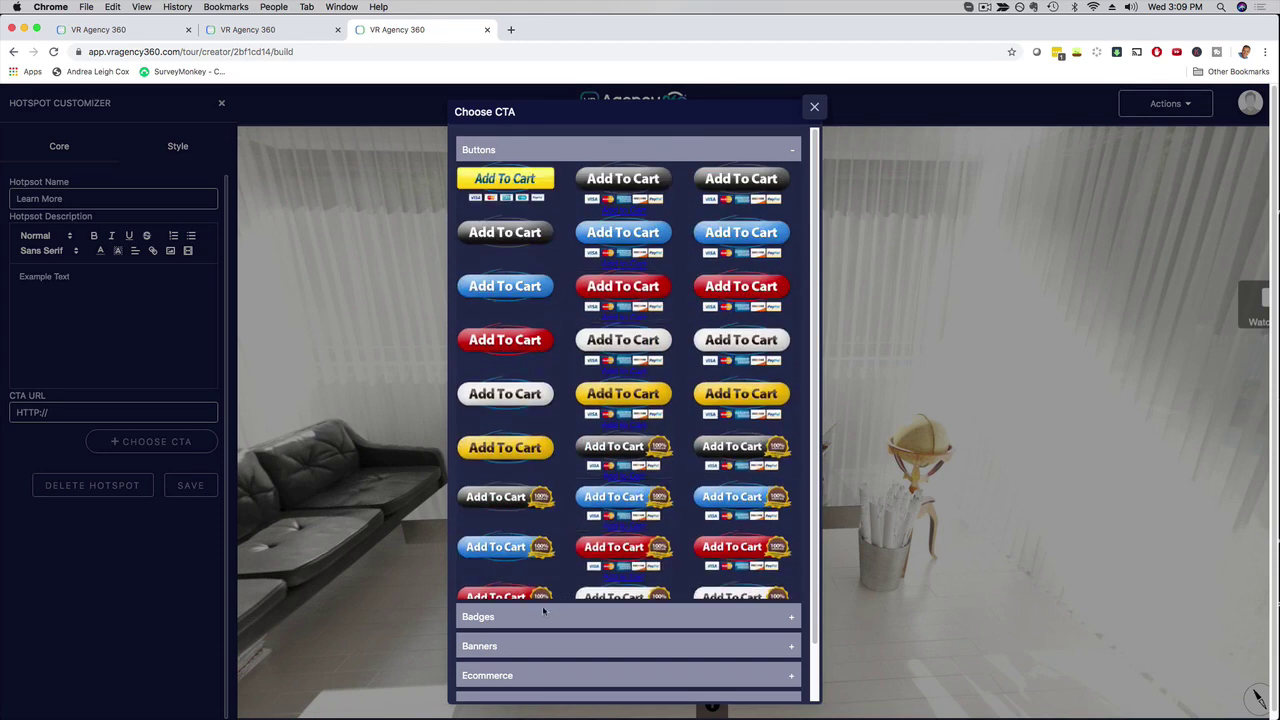
{"action": "left_click", "coordinate": [543, 616]}
{"action": "scroll", "coordinate": [591, 543], "scroll_direction": "down", "scroll_amount": 15}
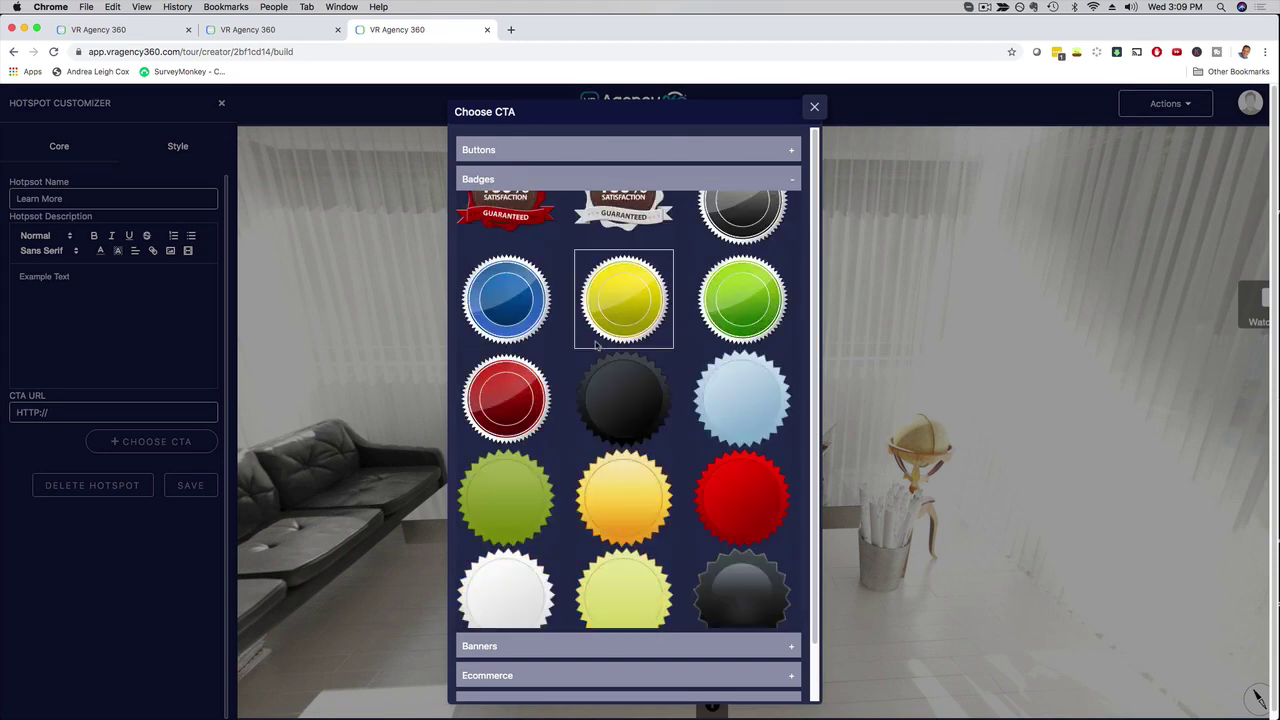
{"action": "left_click", "coordinate": [534, 648]}
{"action": "scroll", "coordinate": [651, 402], "scroll_direction": "down", "scroll_amount": 10}
{"action": "scroll", "coordinate": [651, 402], "scroll_direction": "down", "scroll_amount": 6}
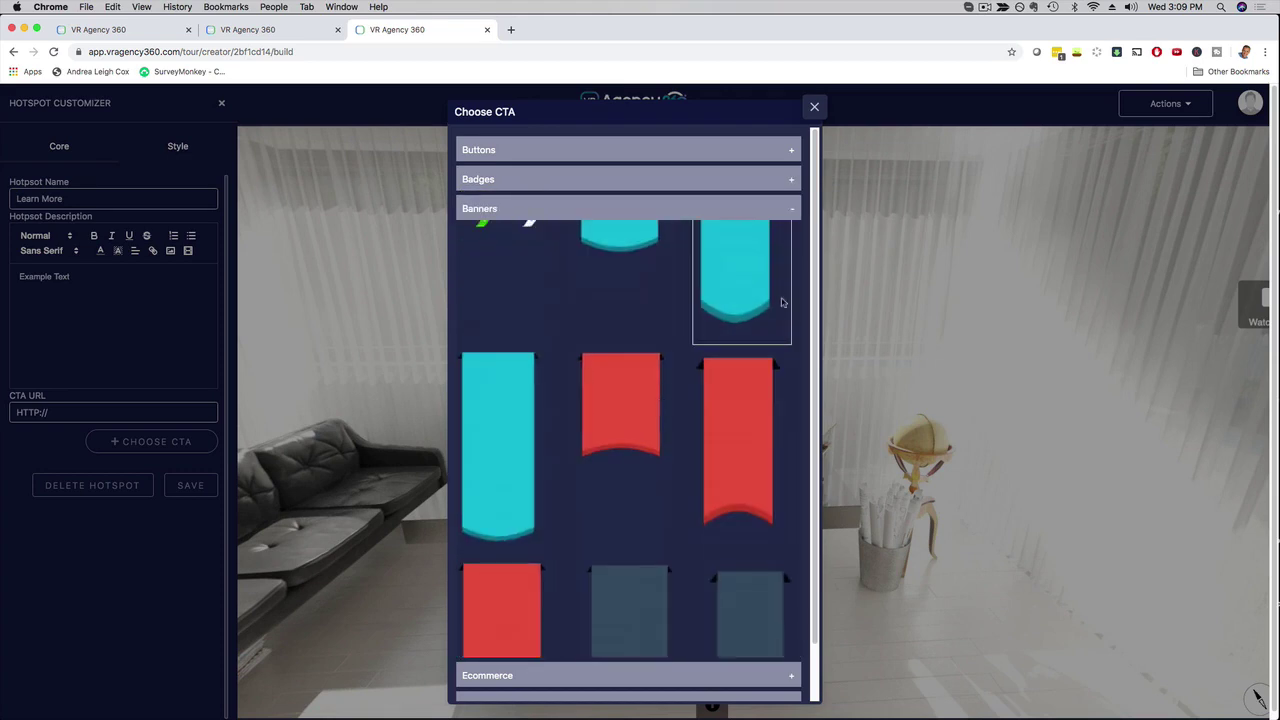
{"action": "left_click", "coordinate": [743, 210]}
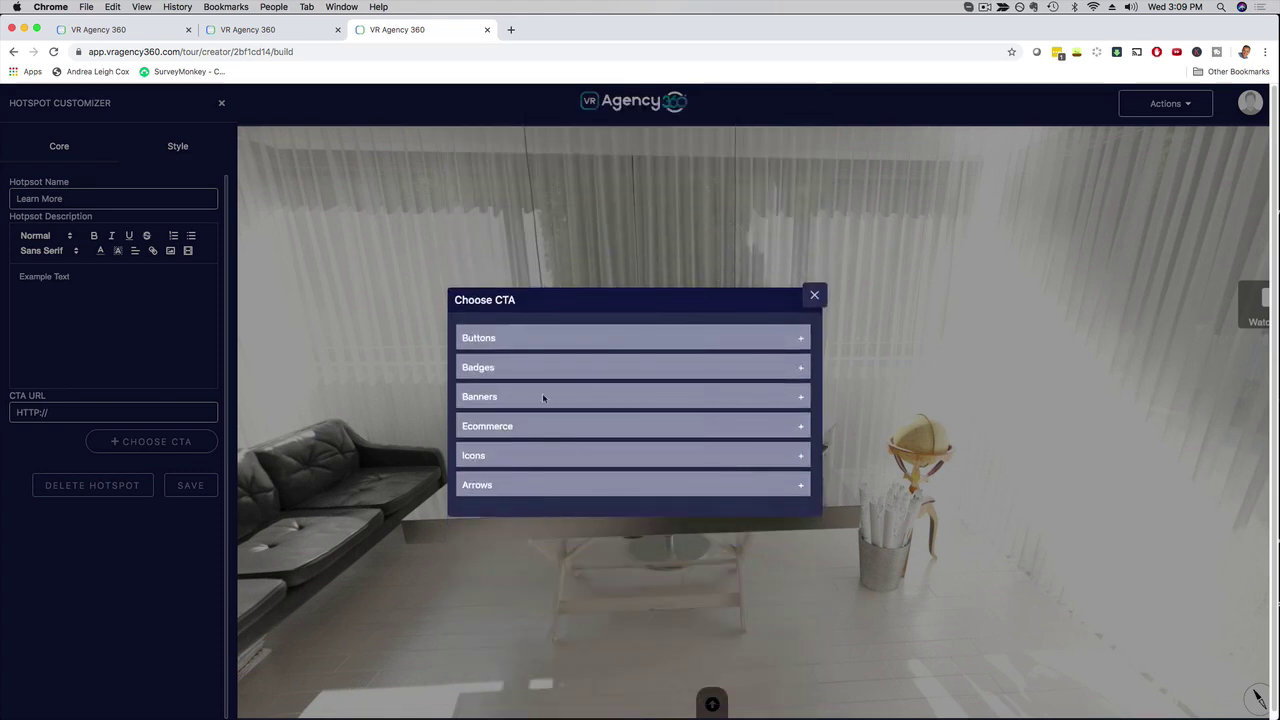
- Look over the ecommerce payment icons, then choose the blue Add To Cart button
{"action": "left_click", "coordinate": [503, 426]}
{"action": "scroll", "coordinate": [628, 372], "scroll_direction": "down", "scroll_amount": 5}
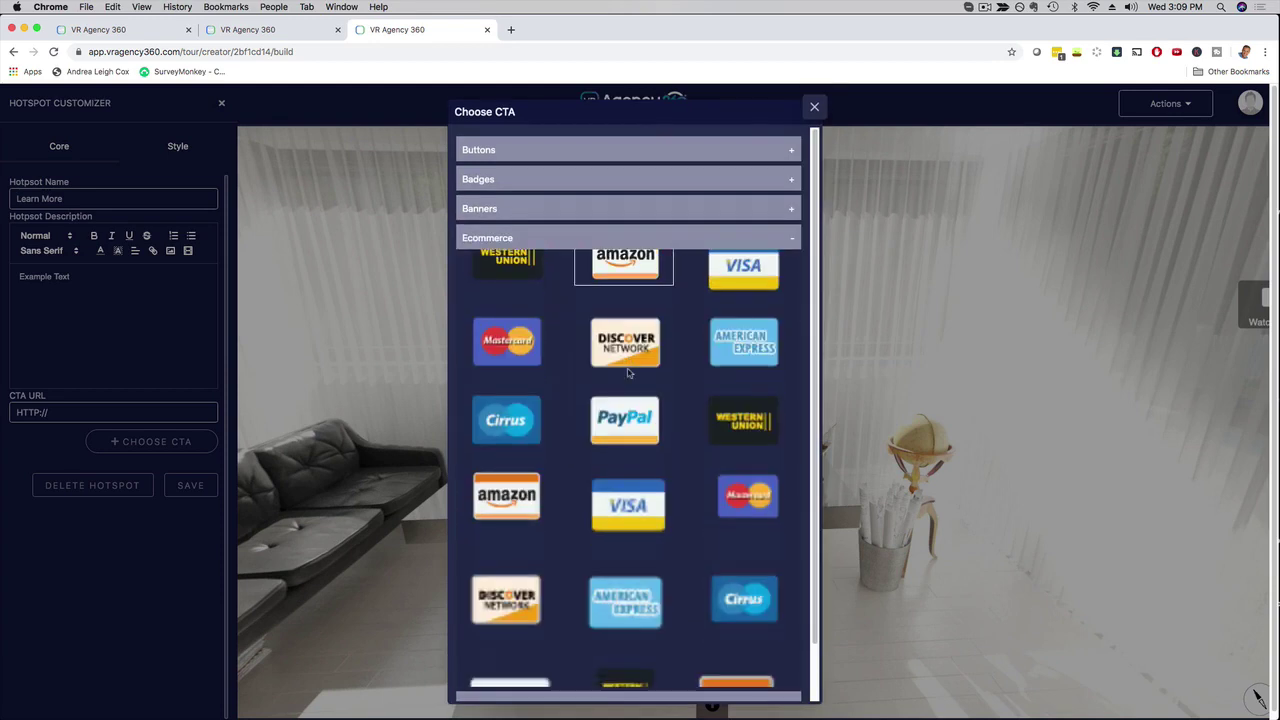
{"action": "scroll", "coordinate": [625, 425], "scroll_direction": "up", "scroll_amount": 5}
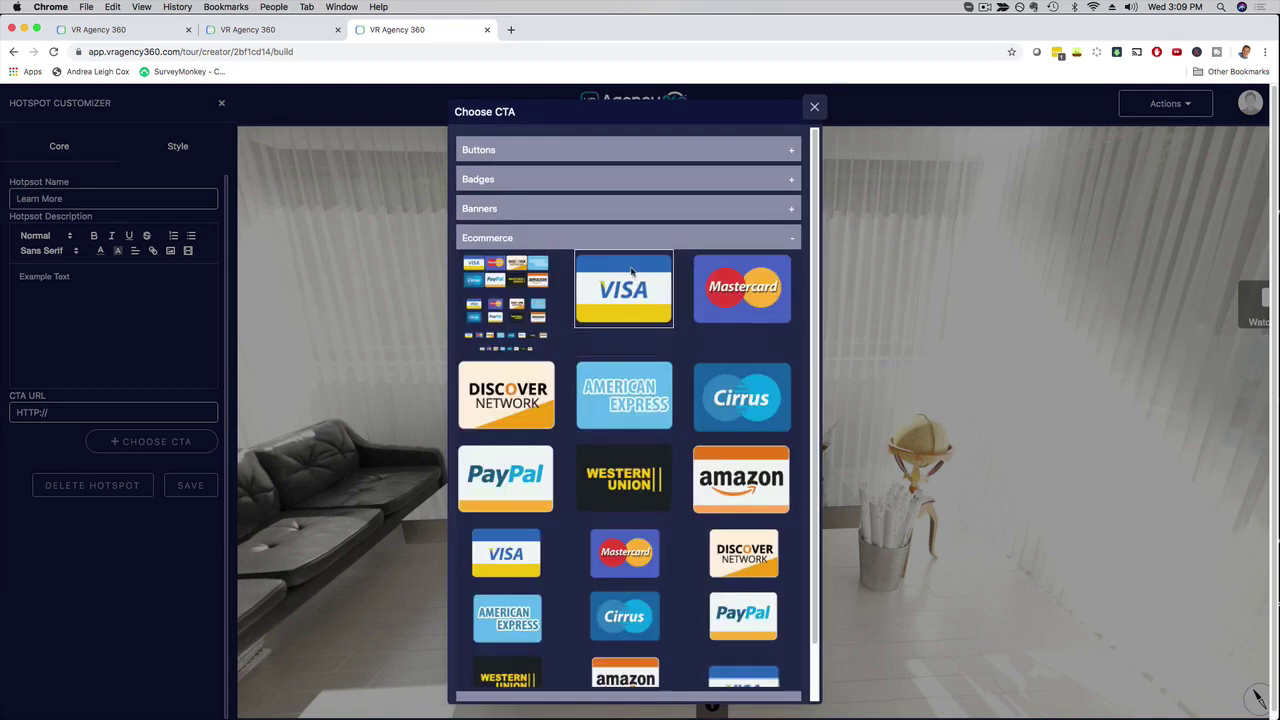
{"action": "left_click", "coordinate": [618, 242]}
{"action": "left_click", "coordinate": [588, 338]}
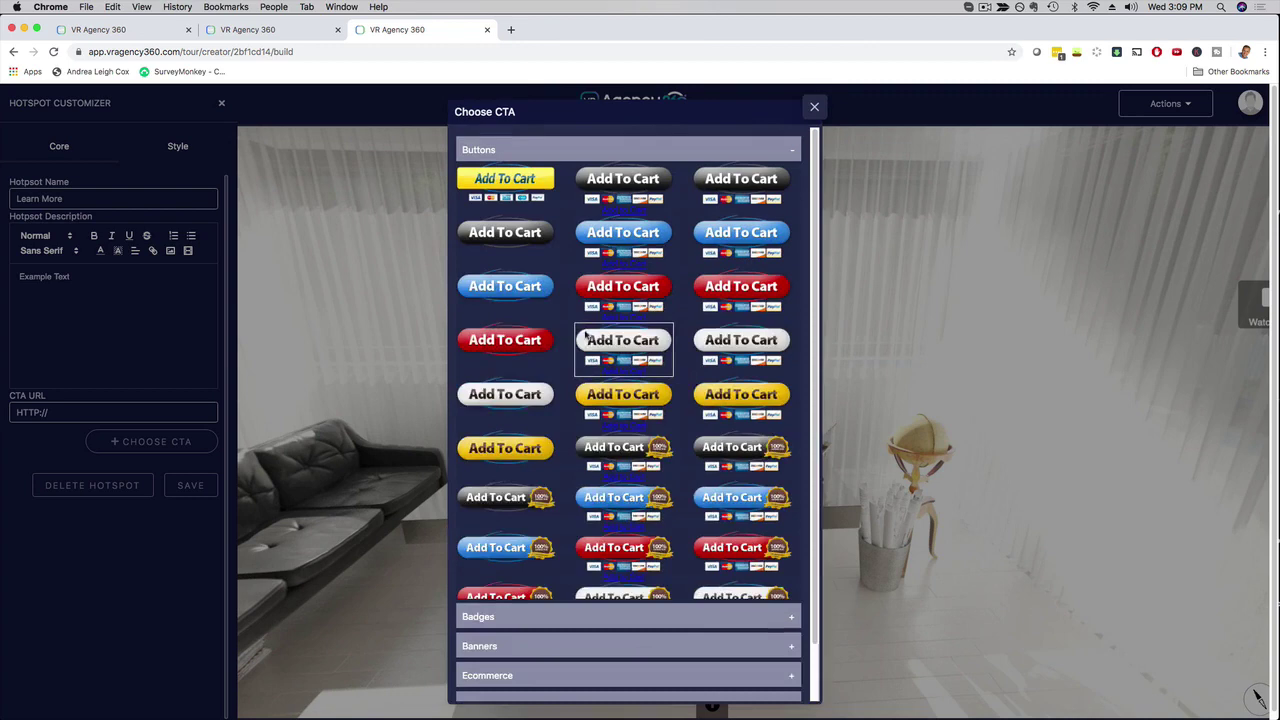
{"action": "left_click", "coordinate": [503, 286]}
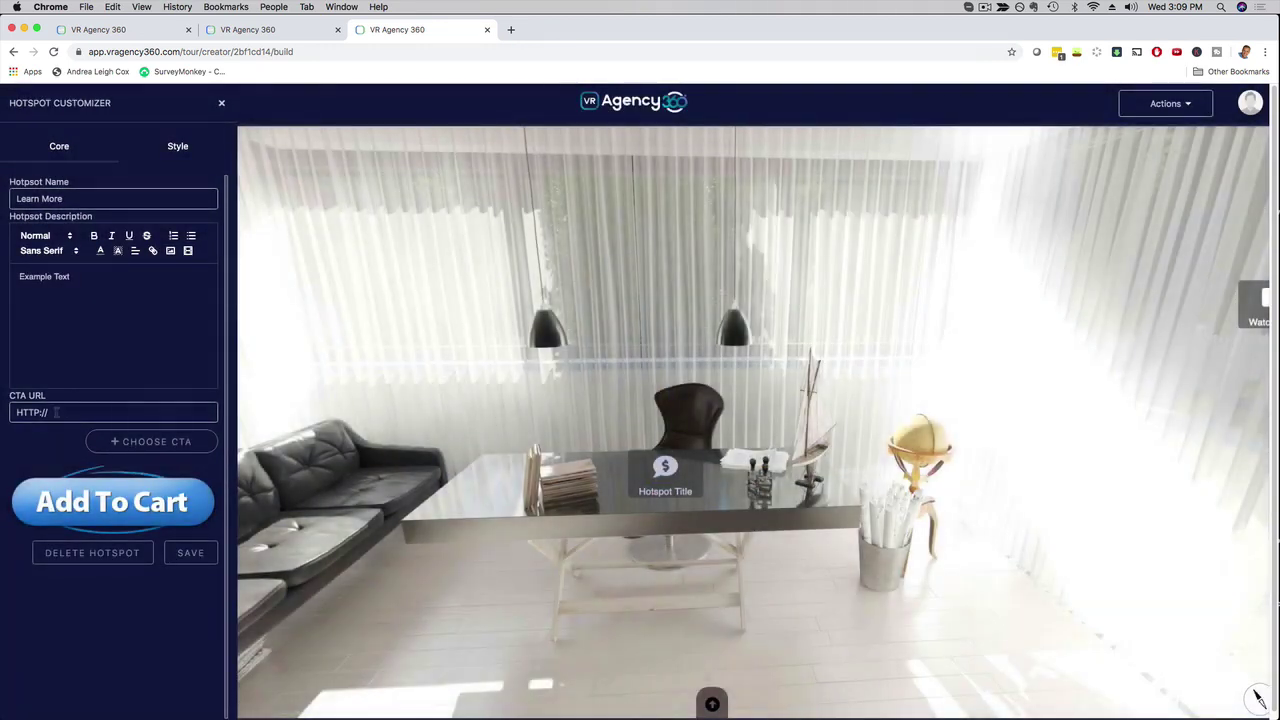
{"action": "left_click", "coordinate": [57, 412]}
{"action": "key", "text": "BackSpace"}
{"action": "key", "text": "BackSpace"}
{"action": "key", "text": "BackSpace"}
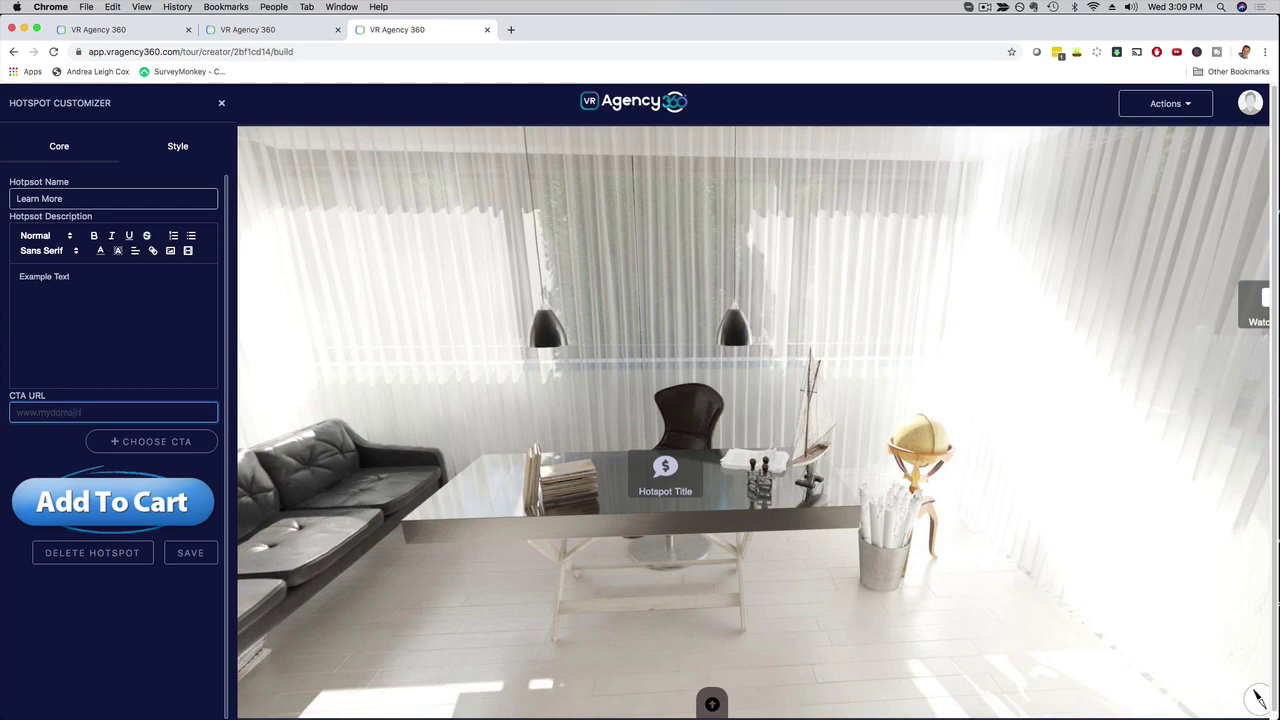
{"action": "type", "text": "www.mydomain.com"}
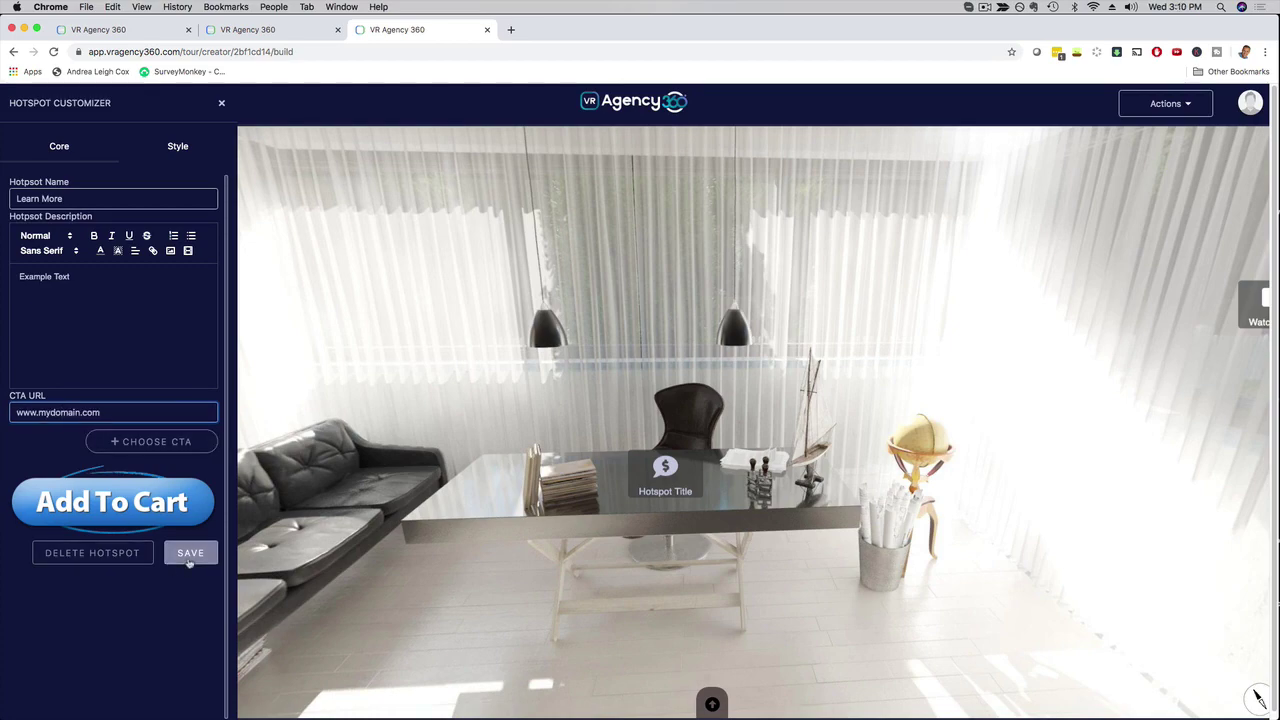
{"action": "left_click", "coordinate": [190, 552]}
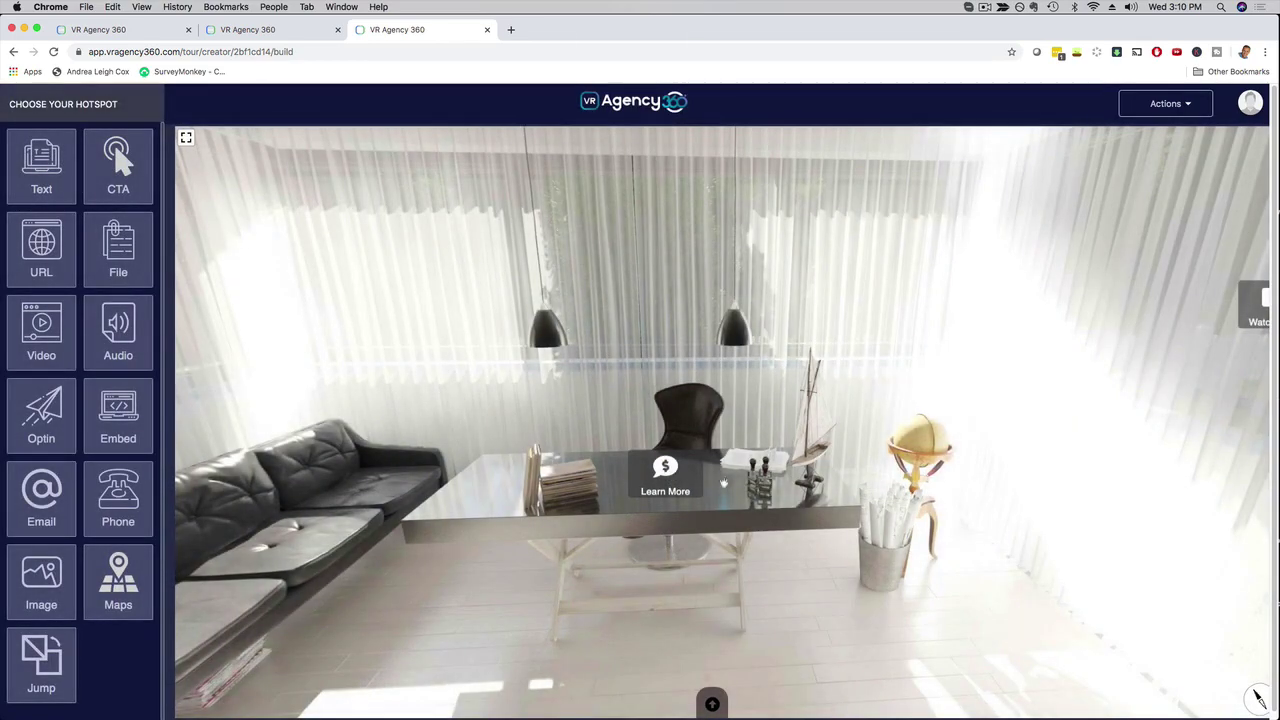
{"action": "left_click_drag", "start_coordinate": [365, 474], "coordinate": [621, 483]}
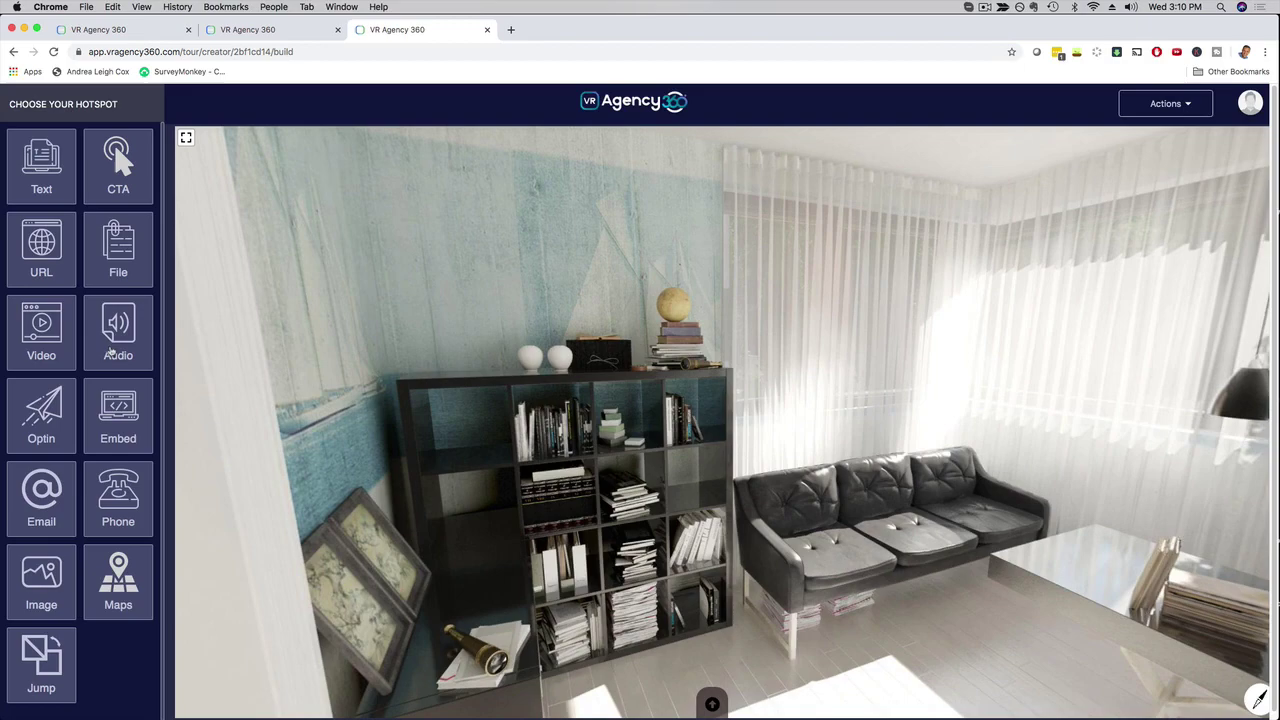
- Place an opt-in hotspot above the bookshelf named 'Our Newsletter Here'
{"action": "left_click", "coordinate": [118, 160]}
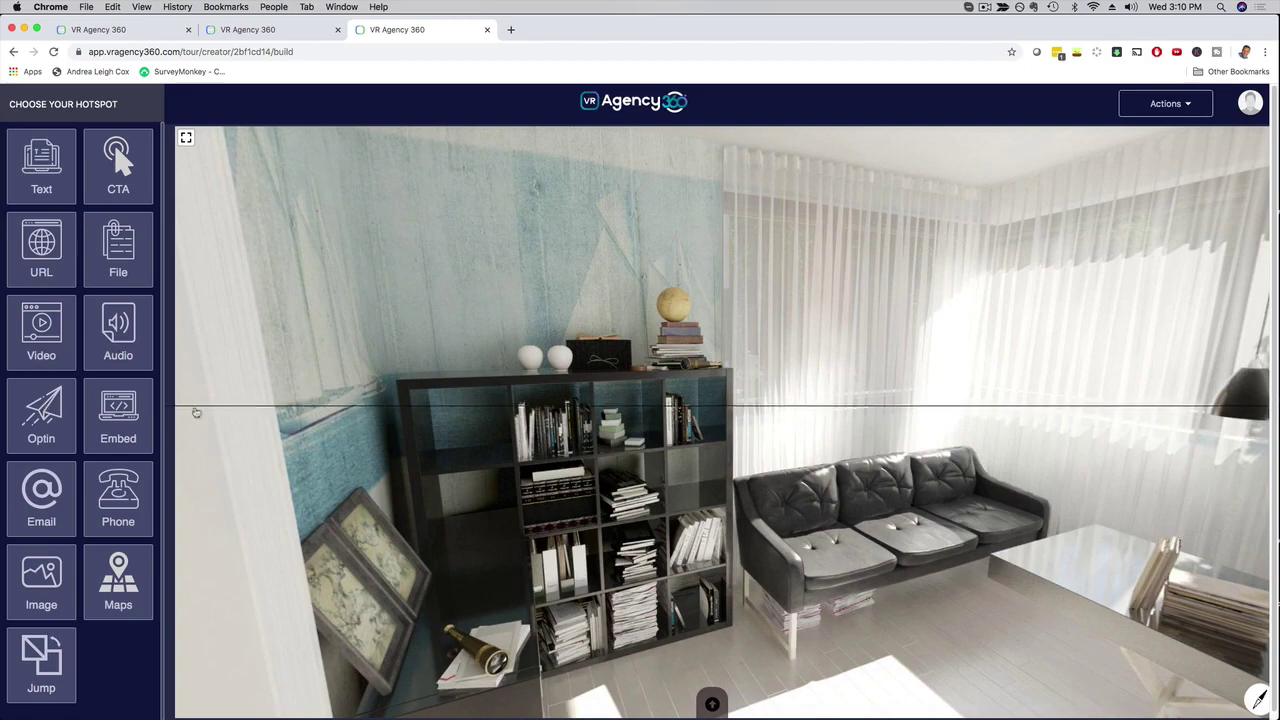
{"action": "left_click", "coordinate": [597, 372]}
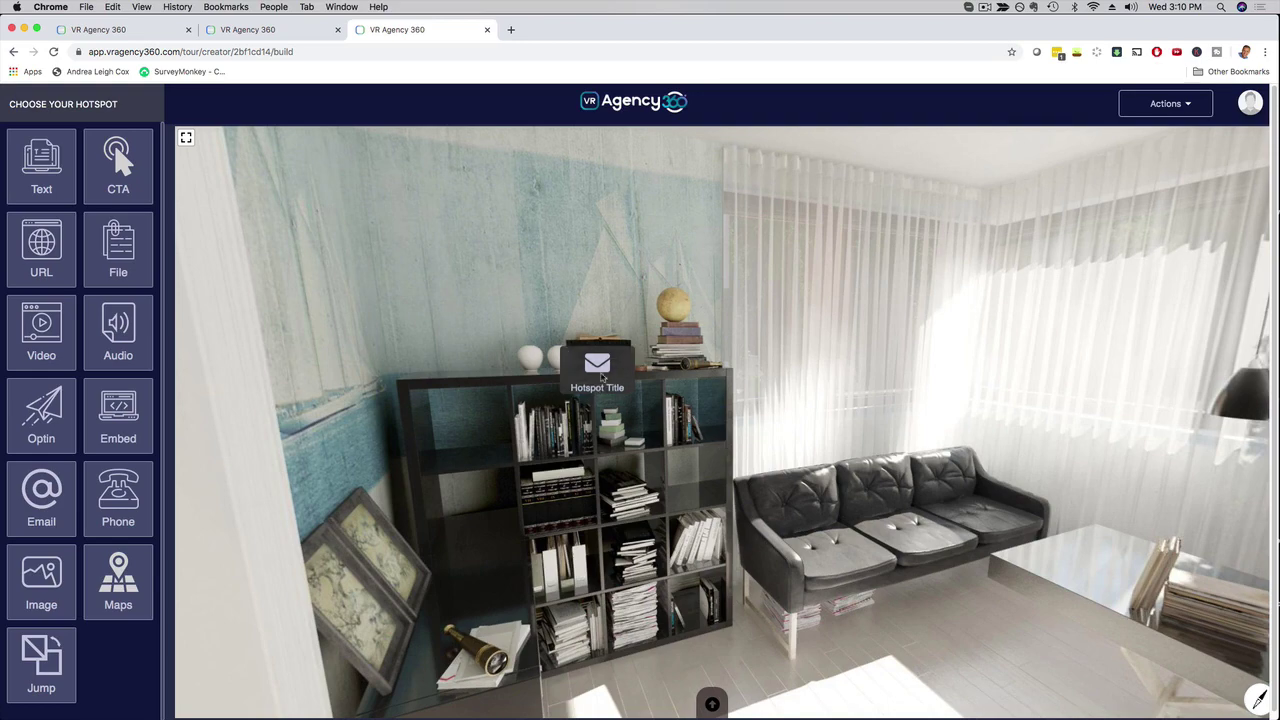
{"action": "left_click", "coordinate": [597, 366]}
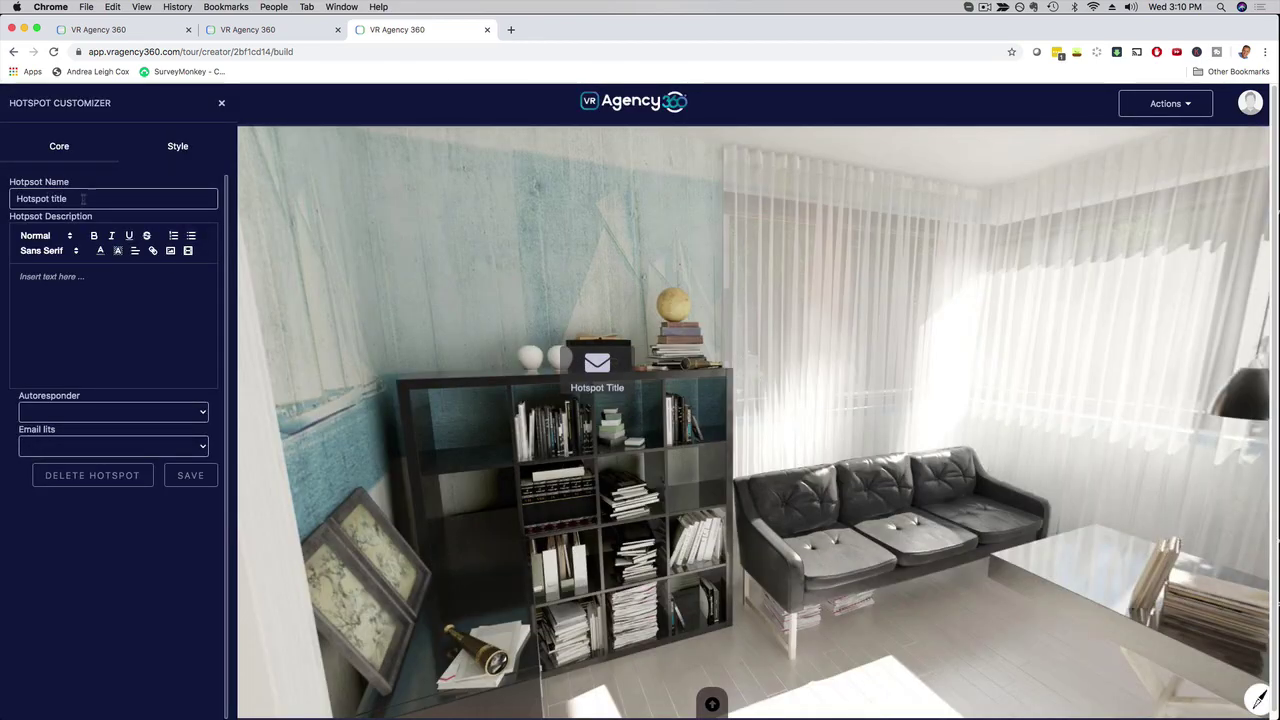
{"action": "left_click_drag", "start_coordinate": [83, 198], "coordinate": [4, 199]}
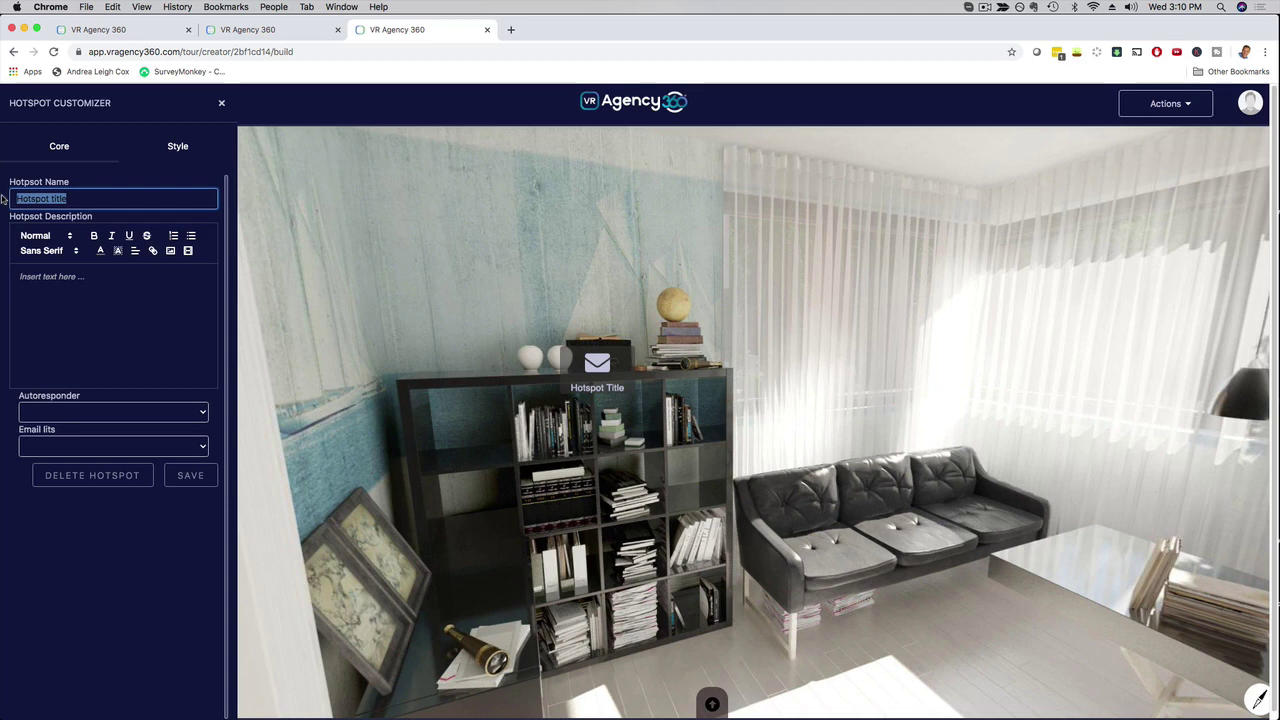
{"action": "type", "text": "Our Newsletter"}
{"action": "type", "text": " Here"}
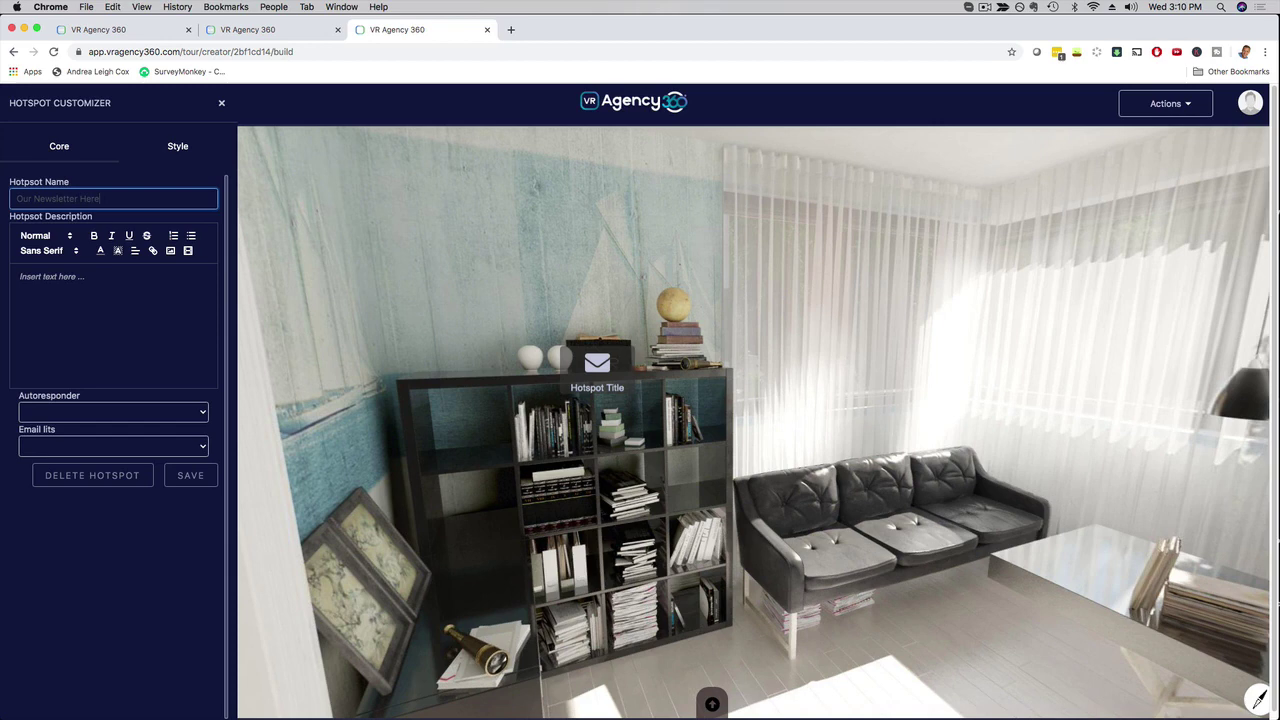
- Check the Autoresponder options without changing them and save the opt-in hotspot
{"action": "left_click", "coordinate": [41, 412]}
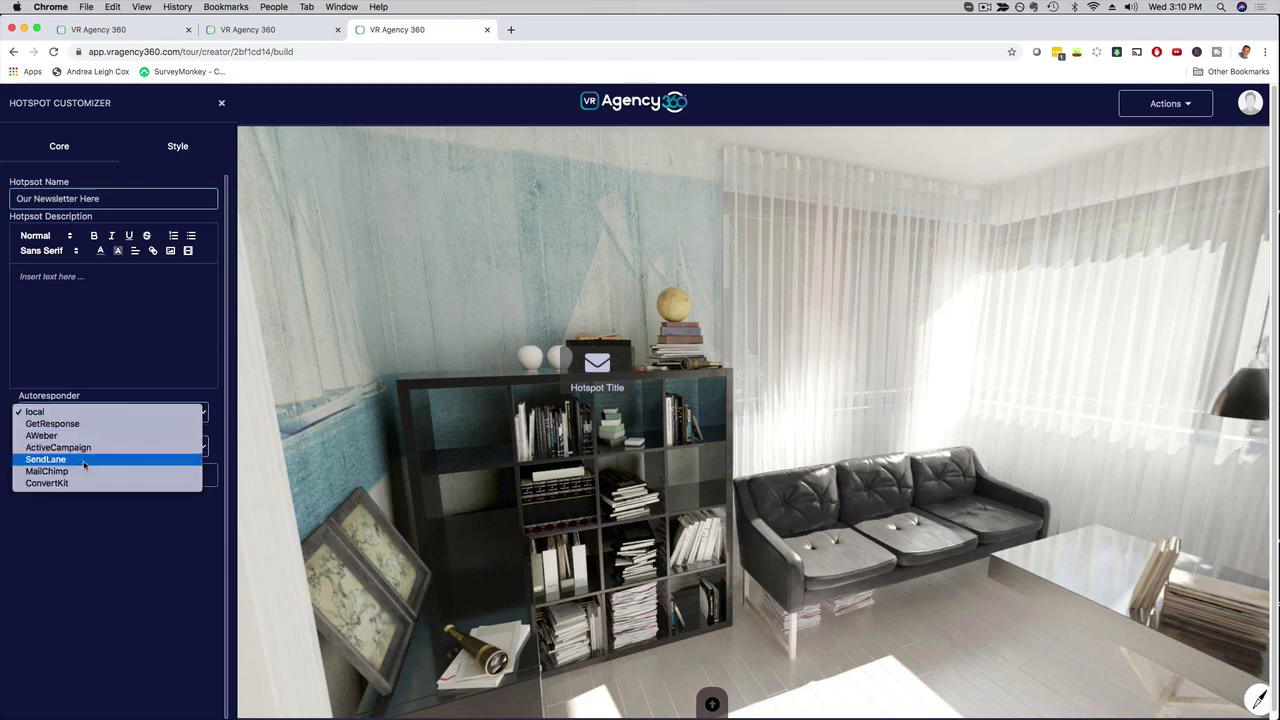
{"action": "left_click", "coordinate": [60, 533]}
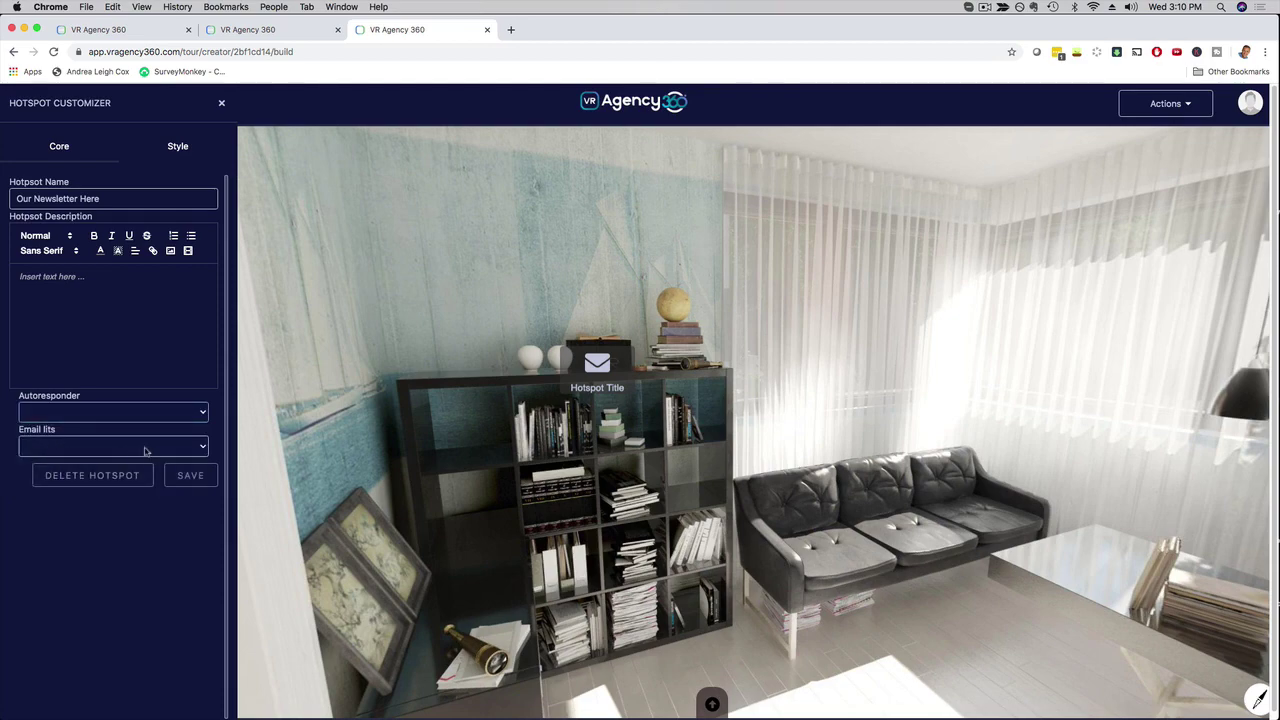
{"action": "left_click", "coordinate": [190, 475]}
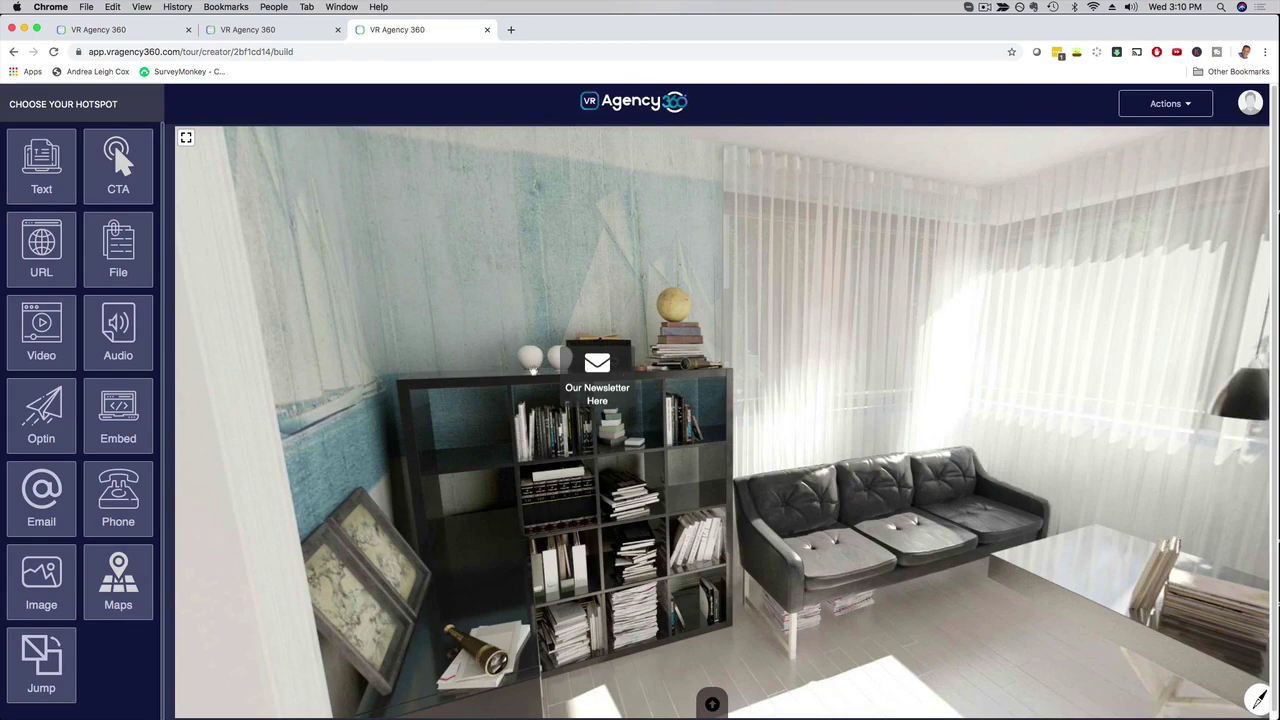
- Rotate to the white hallway and drop a jump hotspot beside the patterned wall frame
{"action": "left_click_drag", "start_coordinate": [533, 370], "coordinate": [883, 420]}
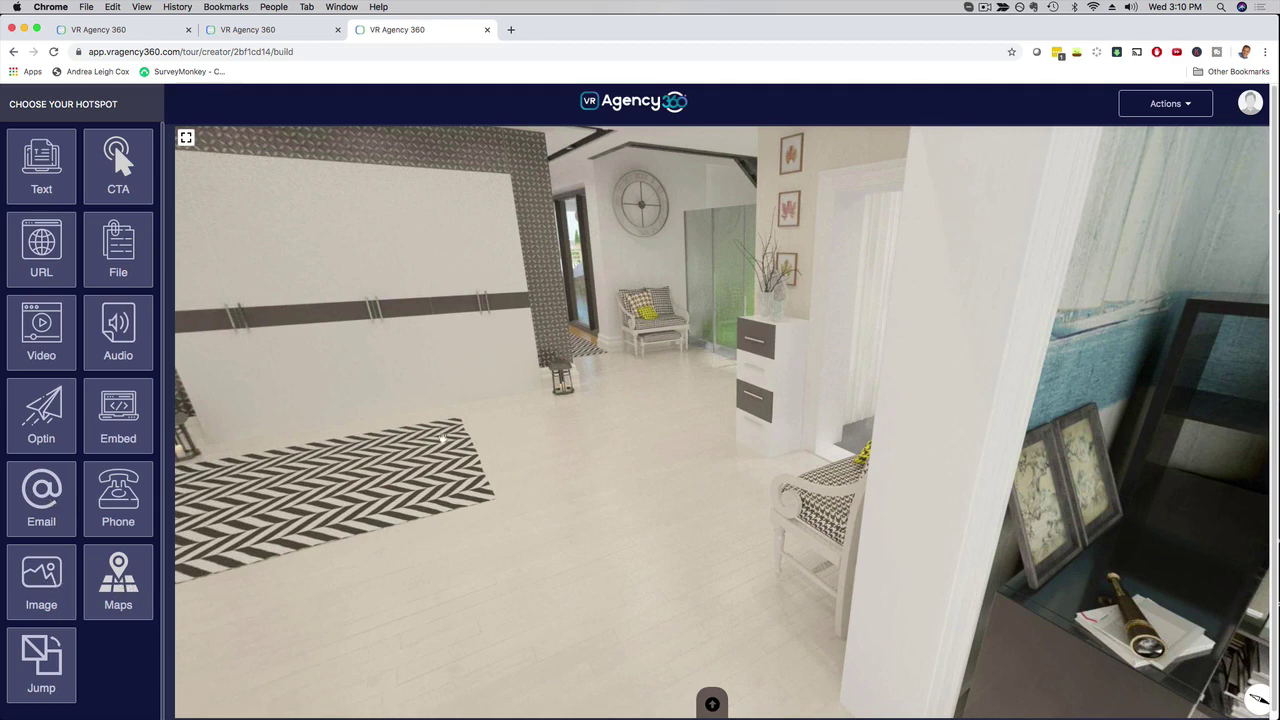
{"action": "mouse_move", "coordinate": [441, 440]}
{"action": "left_mouse_down"}
{"action": "mouse_move", "coordinate": [508, 394]}
{"action": "mouse_move", "coordinate": [791, 371]}
{"action": "mouse_move", "coordinate": [804, 538]}
{"action": "mouse_move", "coordinate": [489, 443]}
{"action": "left_mouse_up"}
{"action": "left_click_drag", "start_coordinate": [654, 339], "coordinate": [420, 358]}
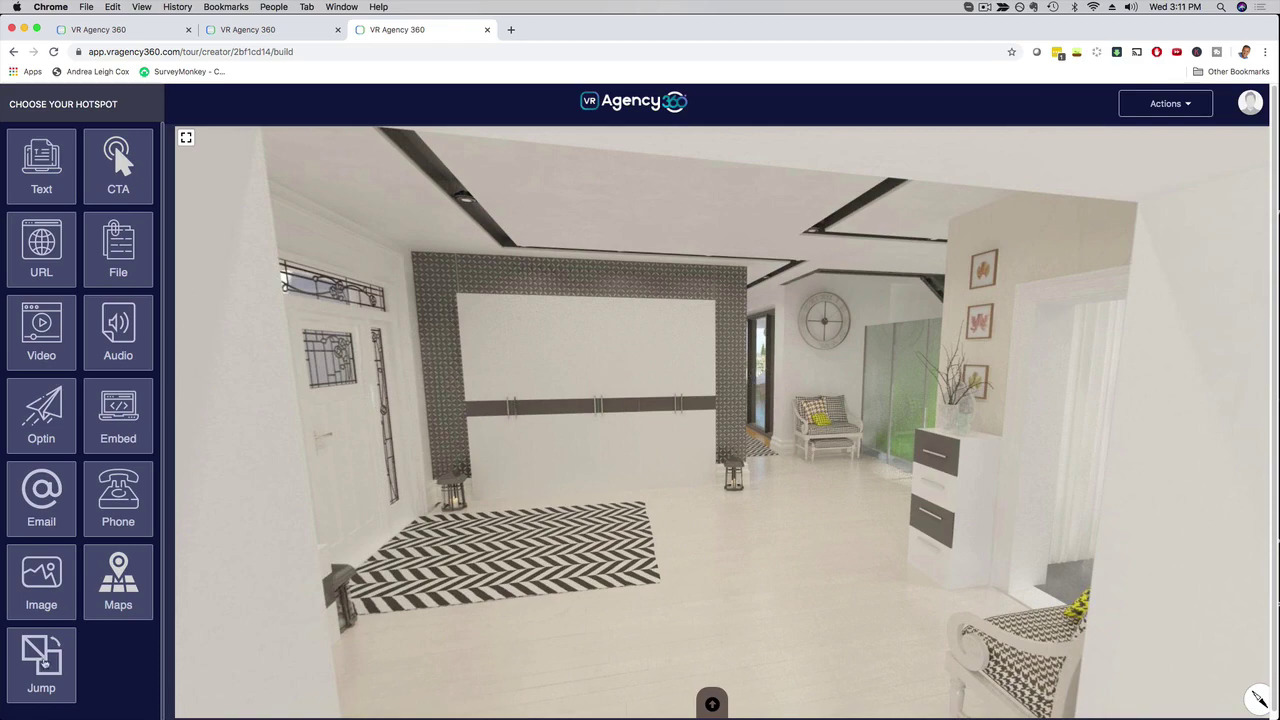
{"action": "mouse_move", "coordinate": [43, 663]}
{"action": "left_mouse_down"}
{"action": "mouse_move", "coordinate": [789, 386]}
{"action": "mouse_move", "coordinate": [752, 384]}
{"action": "left_mouse_up"}
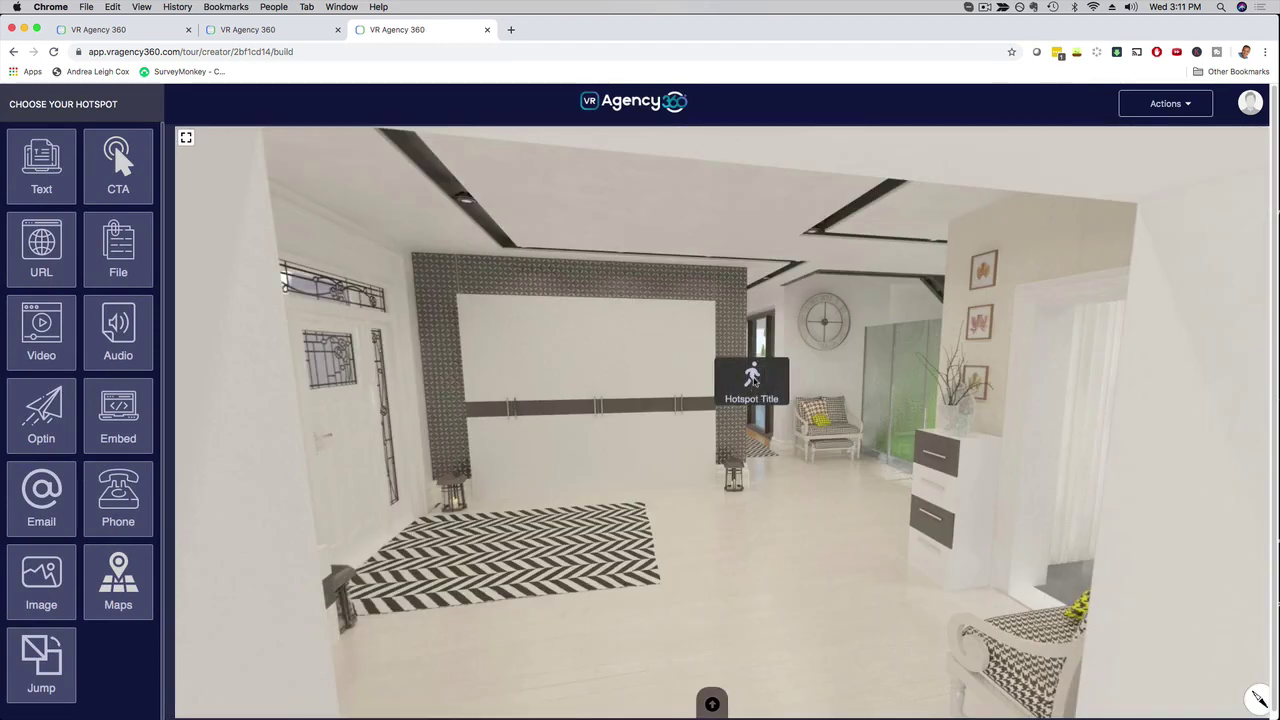
- Set the bedroom panorama as the jump hotspot's destination and save
{"action": "left_click", "coordinate": [750, 380]}
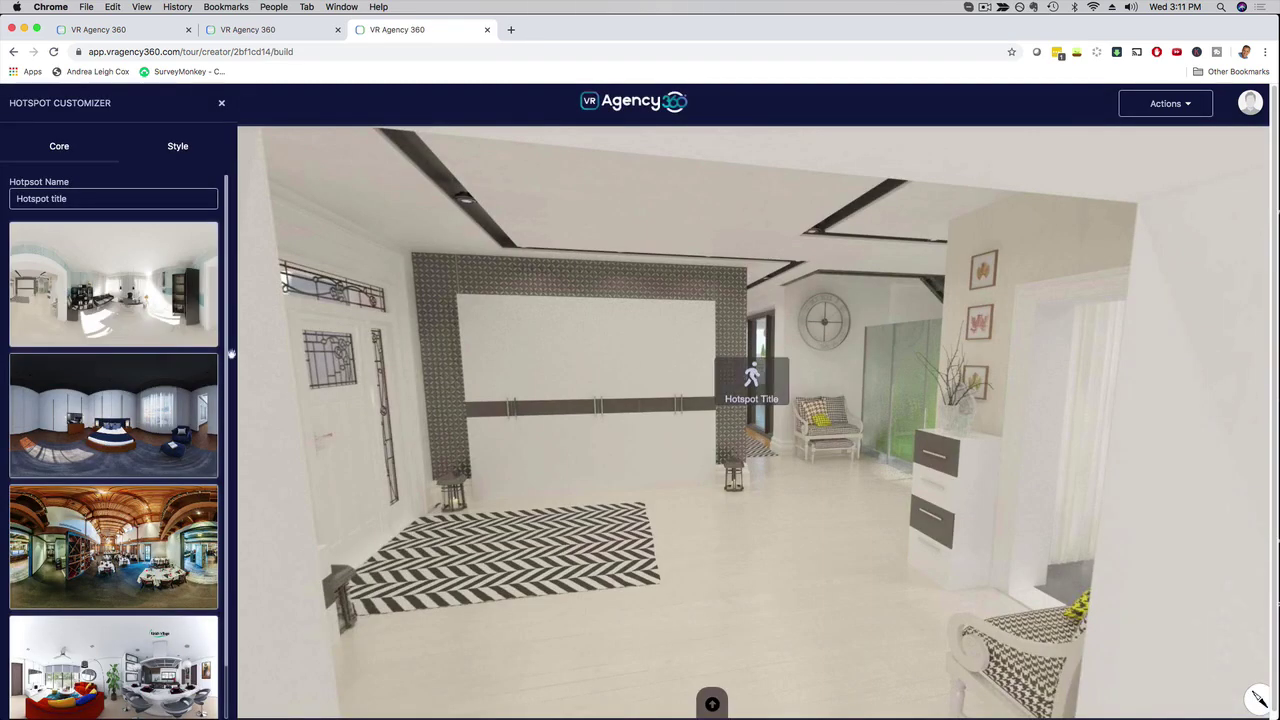
{"action": "scroll", "coordinate": [143, 430], "scroll_direction": "down", "scroll_amount": 2}
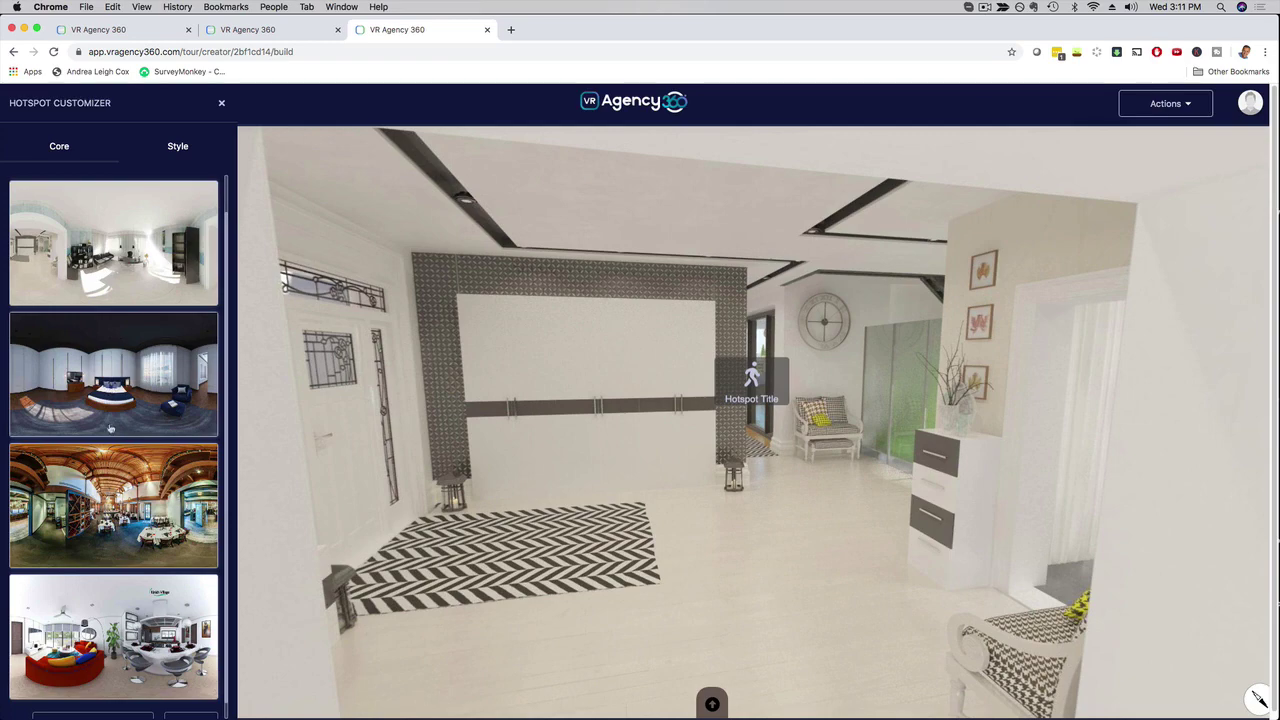
{"action": "left_click", "coordinate": [105, 393]}
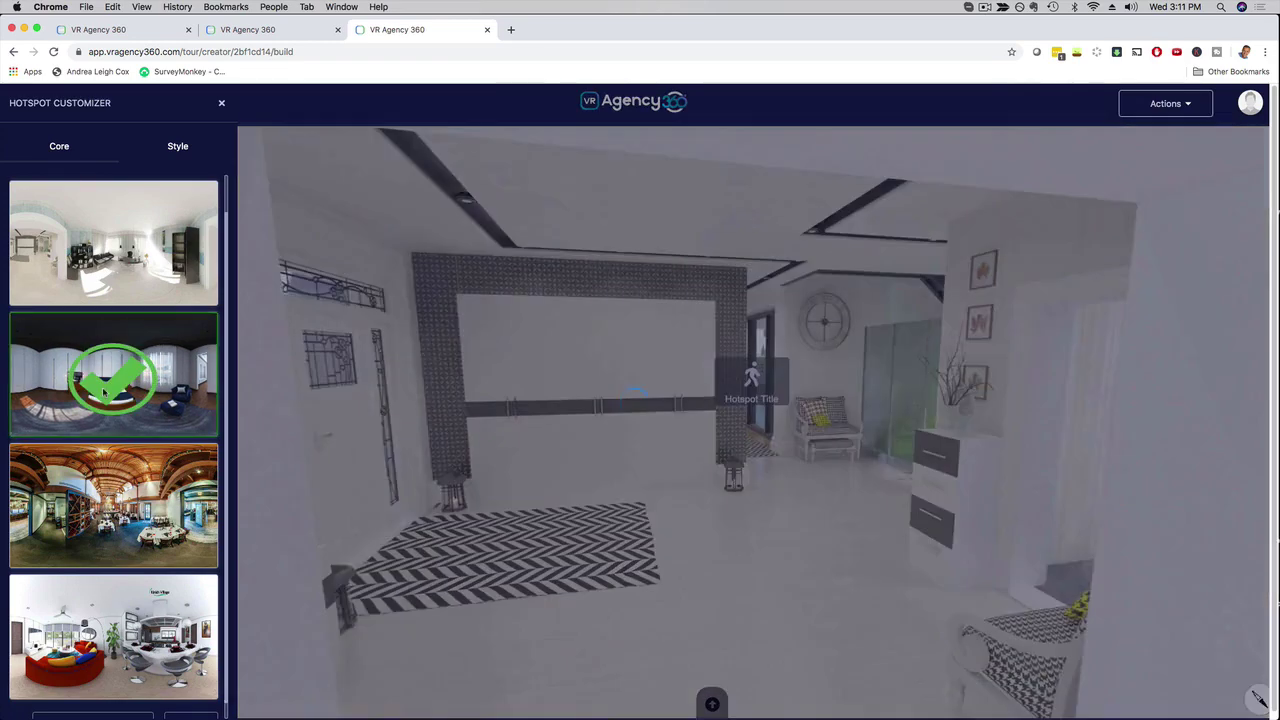
{"action": "scroll", "coordinate": [95, 560], "scroll_direction": "down", "scroll_amount": 1}
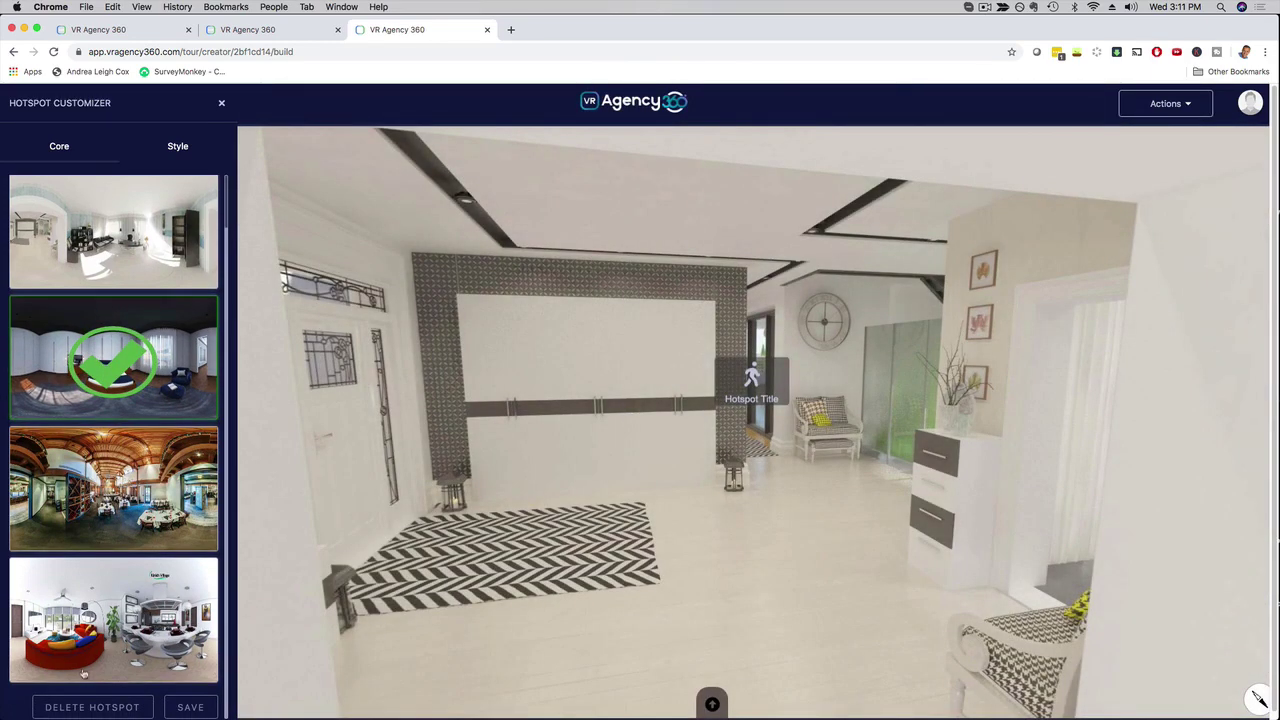
{"action": "left_click", "coordinate": [175, 705]}
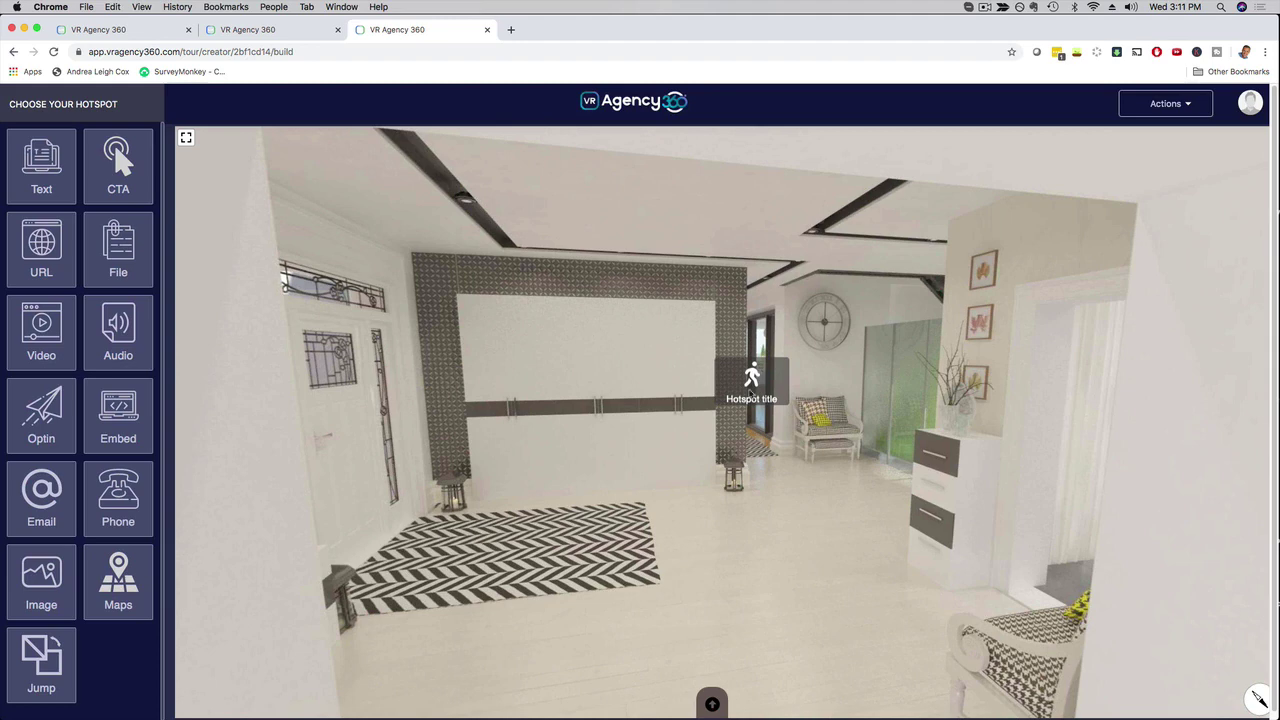
- Rename the jump hotspot 'Go To Bedroom' and save it
{"action": "left_click", "coordinate": [752, 378]}
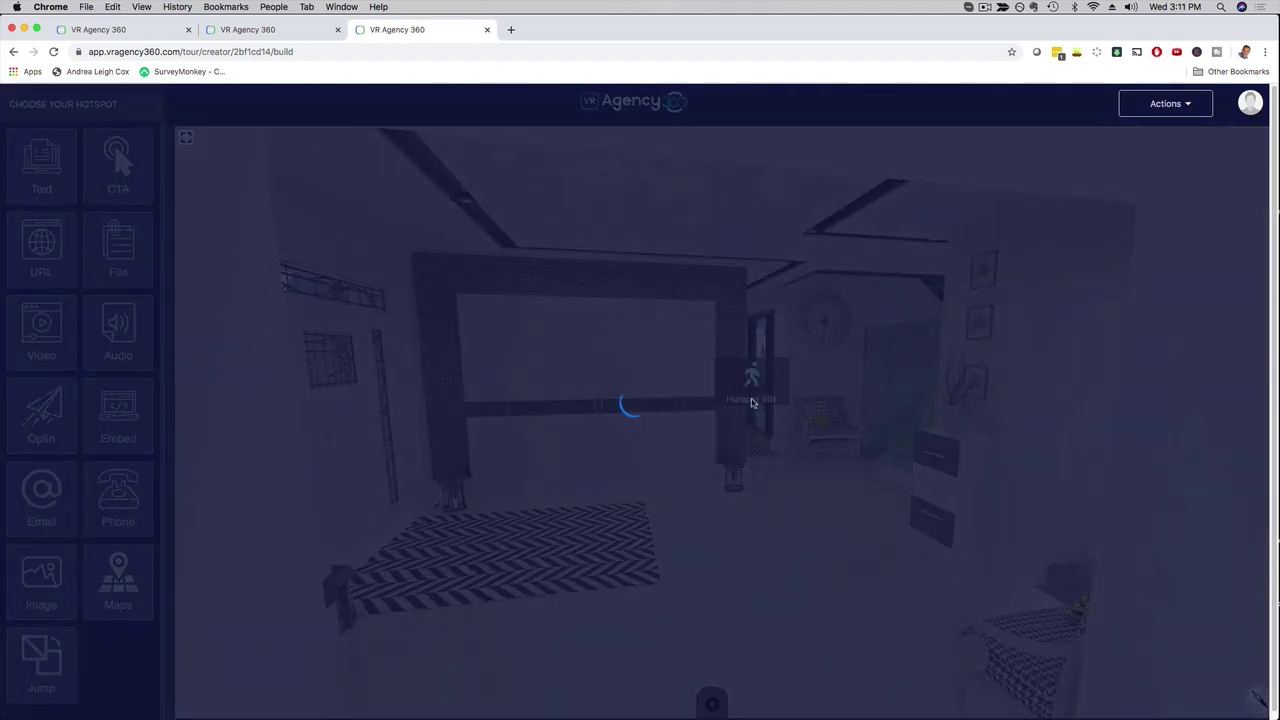
{"action": "left_click_drag", "start_coordinate": [80, 198], "coordinate": [3, 197]}
{"action": "type", "text": "Go To "}
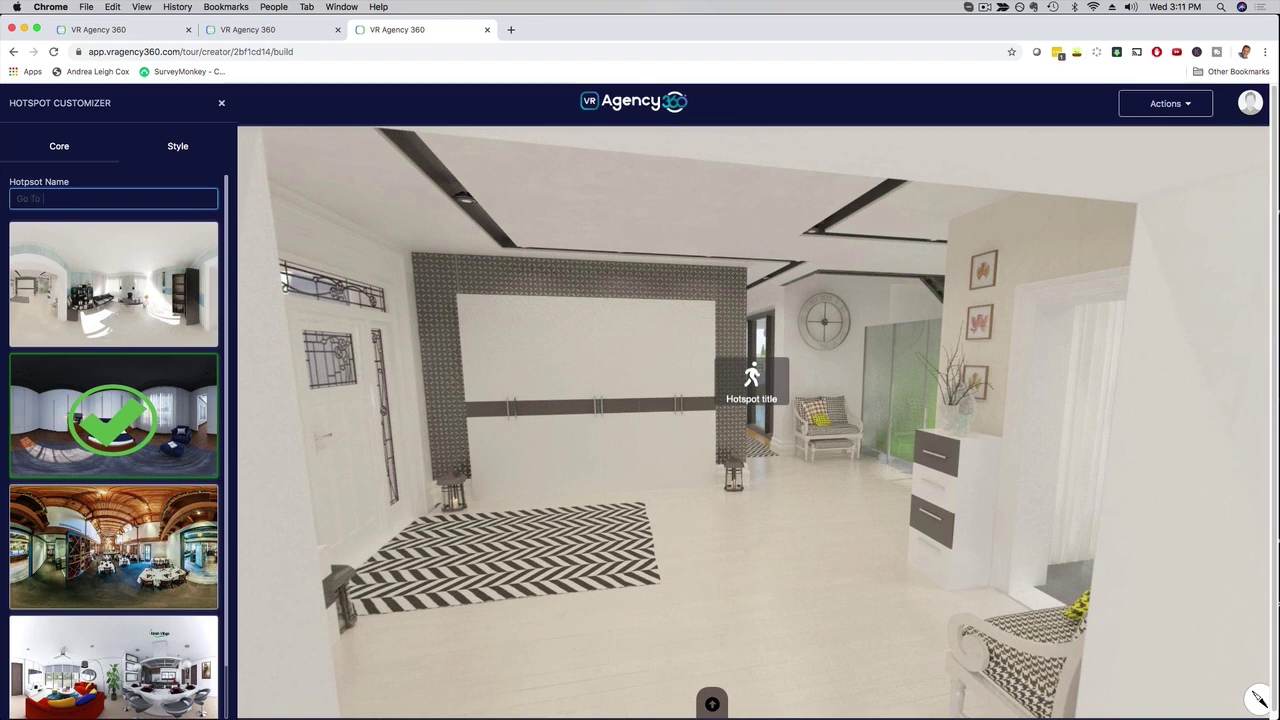
{"action": "type", "text": "Bedroom"}
{"action": "scroll", "coordinate": [153, 287], "scroll_direction": "down", "scroll_amount": 2}
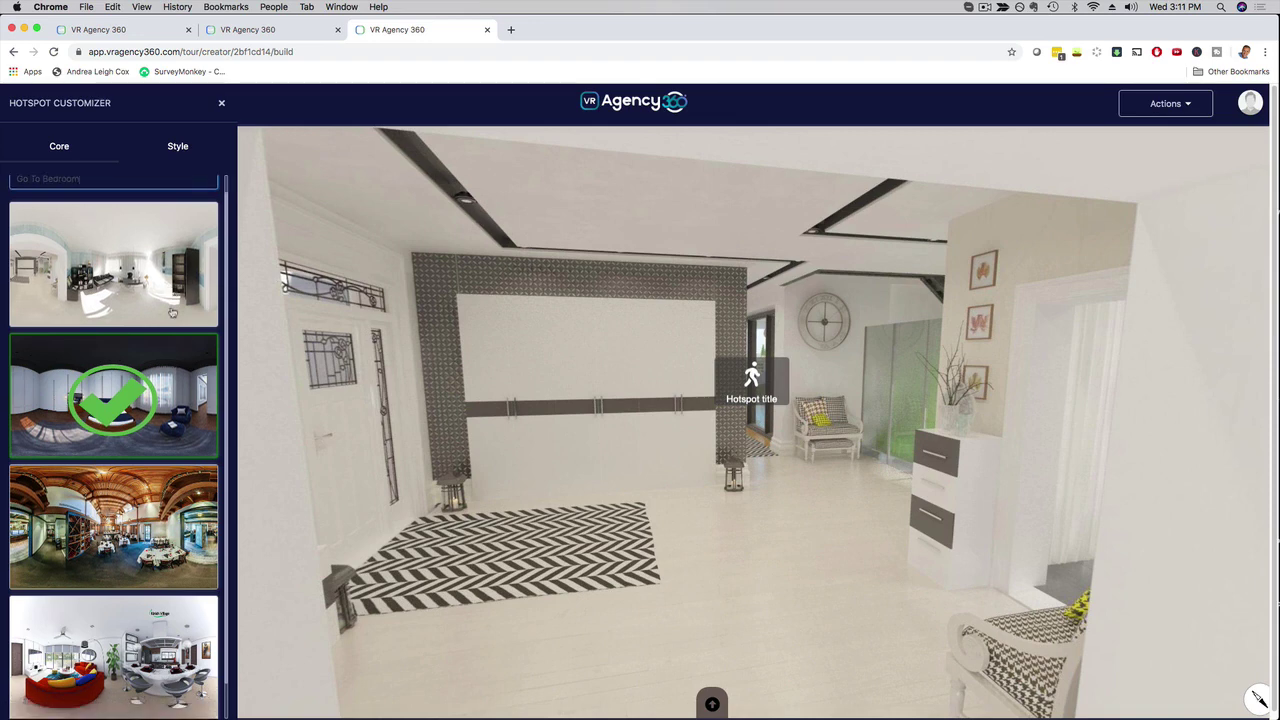
{"action": "left_click", "coordinate": [192, 709]}
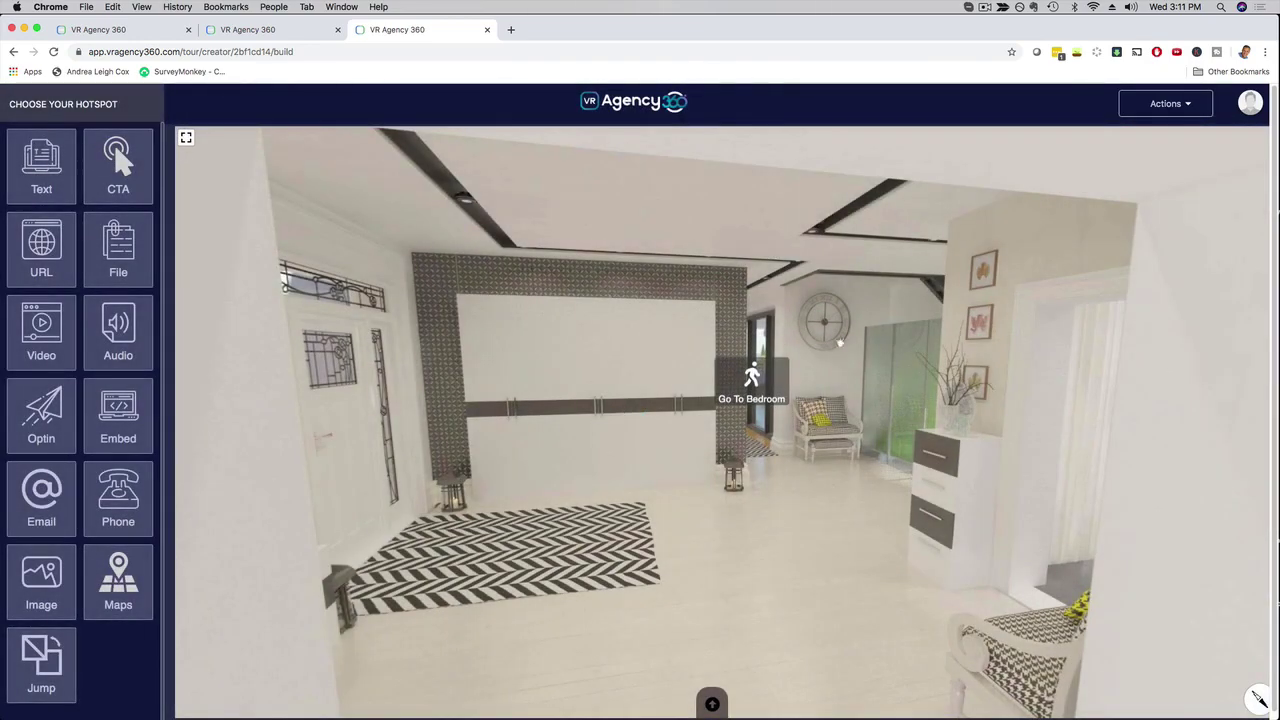
{"action": "mouse_move", "coordinate": [840, 343]}
{"action": "left_mouse_down"}
{"action": "mouse_move", "coordinate": [600, 350]}
{"action": "mouse_move", "coordinate": [1129, 378]}
{"action": "mouse_move", "coordinate": [595, 386]}
{"action": "left_mouse_up"}
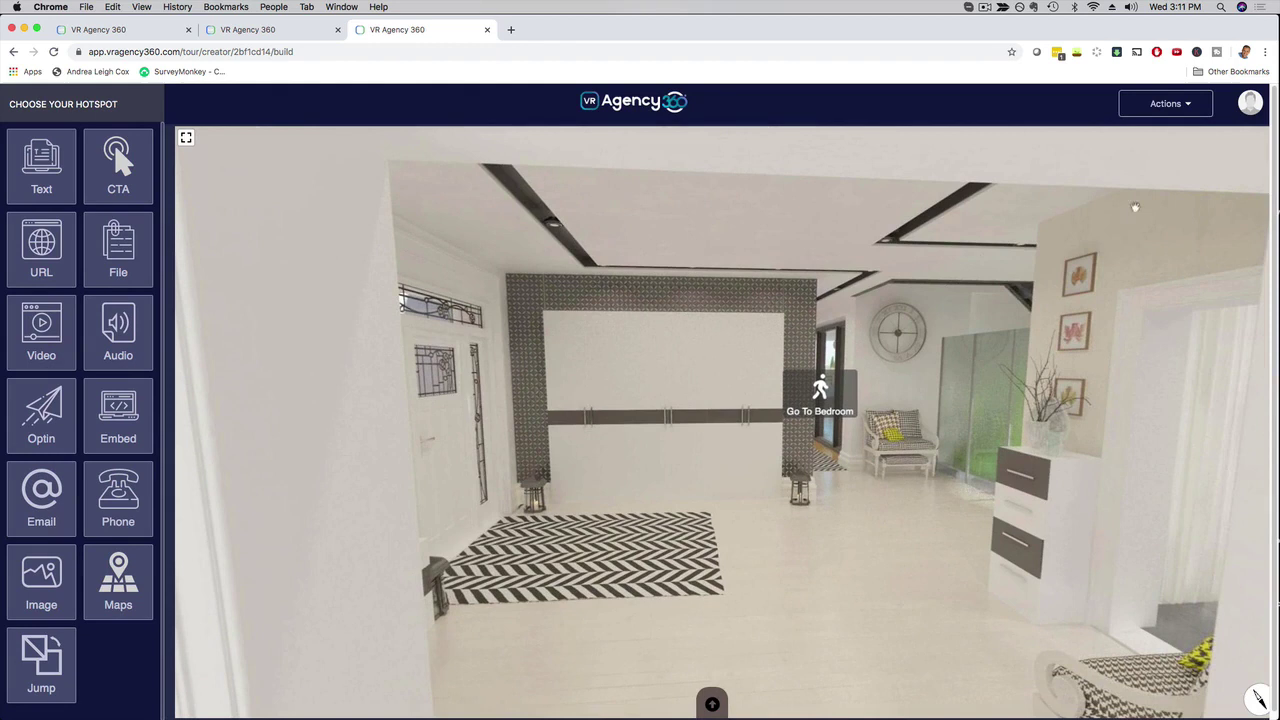
{"action": "left_click", "coordinate": [1197, 108]}
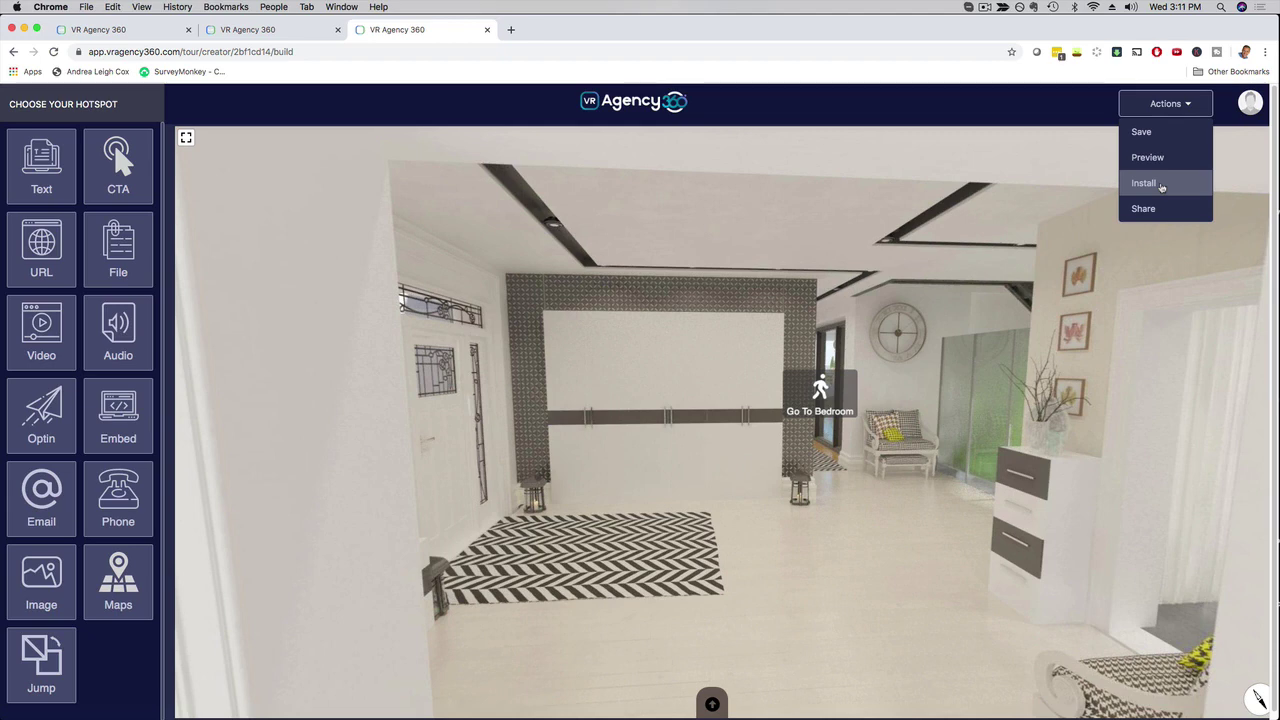
{"action": "left_click", "coordinate": [1143, 208]}
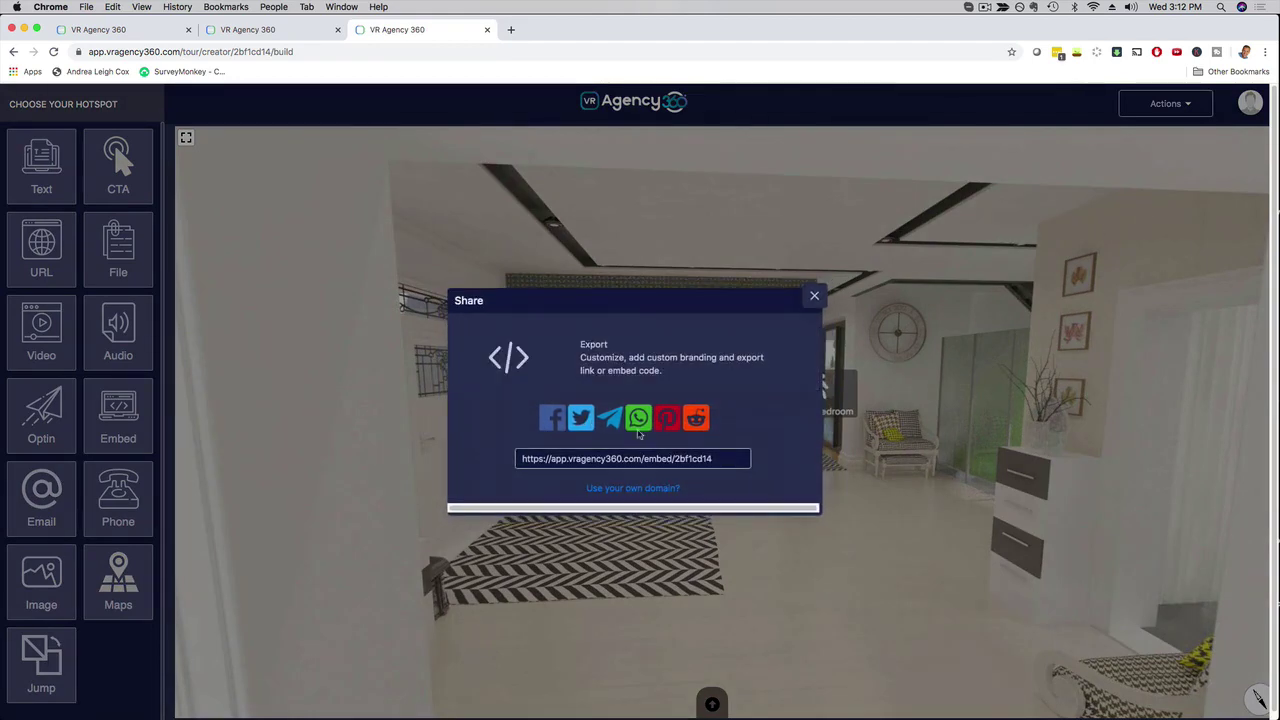
{"action": "left_click", "coordinate": [815, 295]}
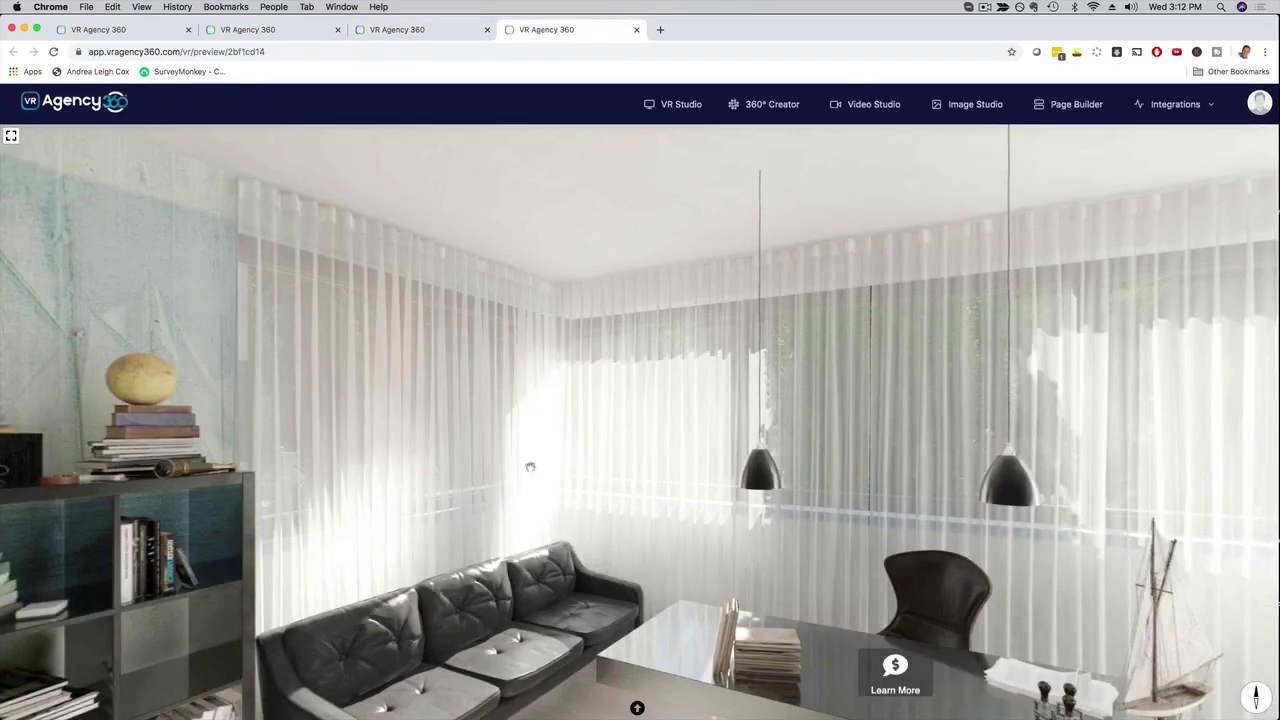
- Pan the office panorama to the desk, then open and close the Learn More popup
{"action": "left_click_drag", "start_coordinate": [529, 466], "coordinate": [504, 318]}
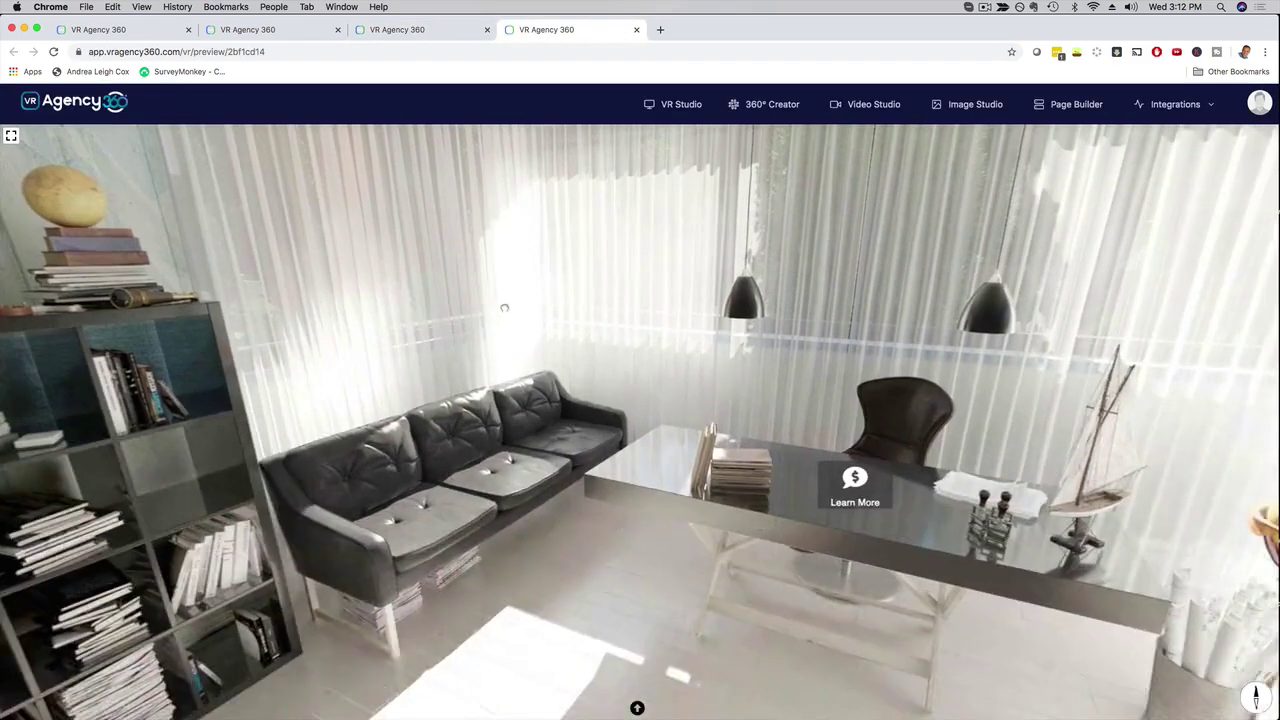
{"action": "left_click_drag", "start_coordinate": [829, 397], "coordinate": [570, 376]}
{"action": "mouse_move", "coordinate": [989, 329]}
{"action": "left_mouse_down"}
{"action": "mouse_move", "coordinate": [744, 382]}
{"action": "mouse_move", "coordinate": [744, 550]}
{"action": "left_mouse_up"}
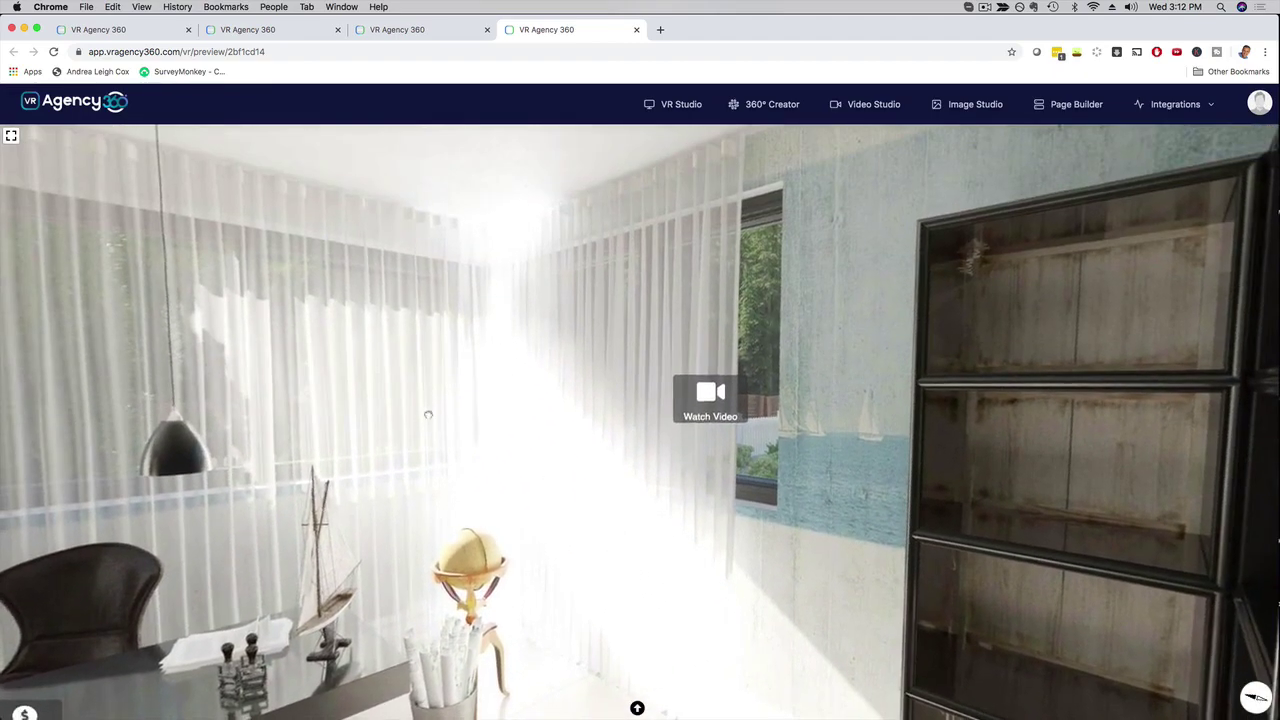
{"action": "mouse_move", "coordinate": [20, 420]}
{"action": "left_mouse_down"}
{"action": "mouse_move", "coordinate": [374, 312]}
{"action": "mouse_move", "coordinate": [1009, 373]}
{"action": "left_mouse_up"}
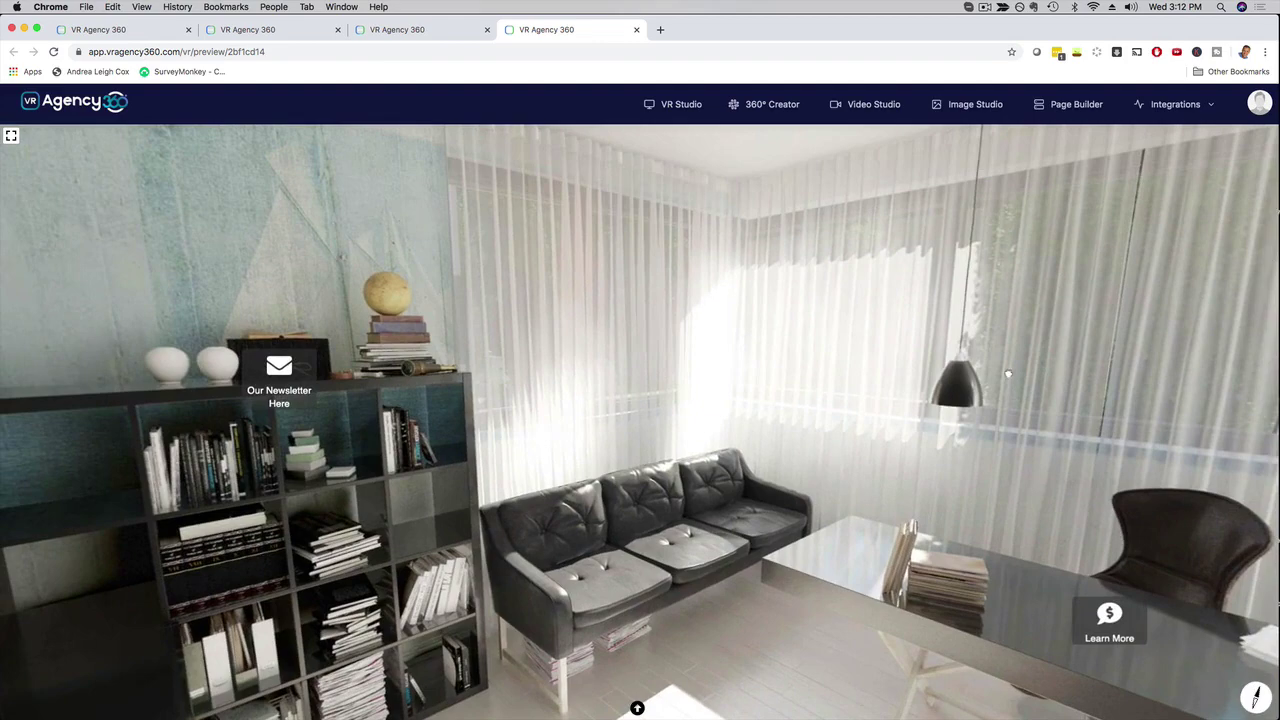
{"action": "left_click_drag", "start_coordinate": [665, 360], "coordinate": [554, 376]}
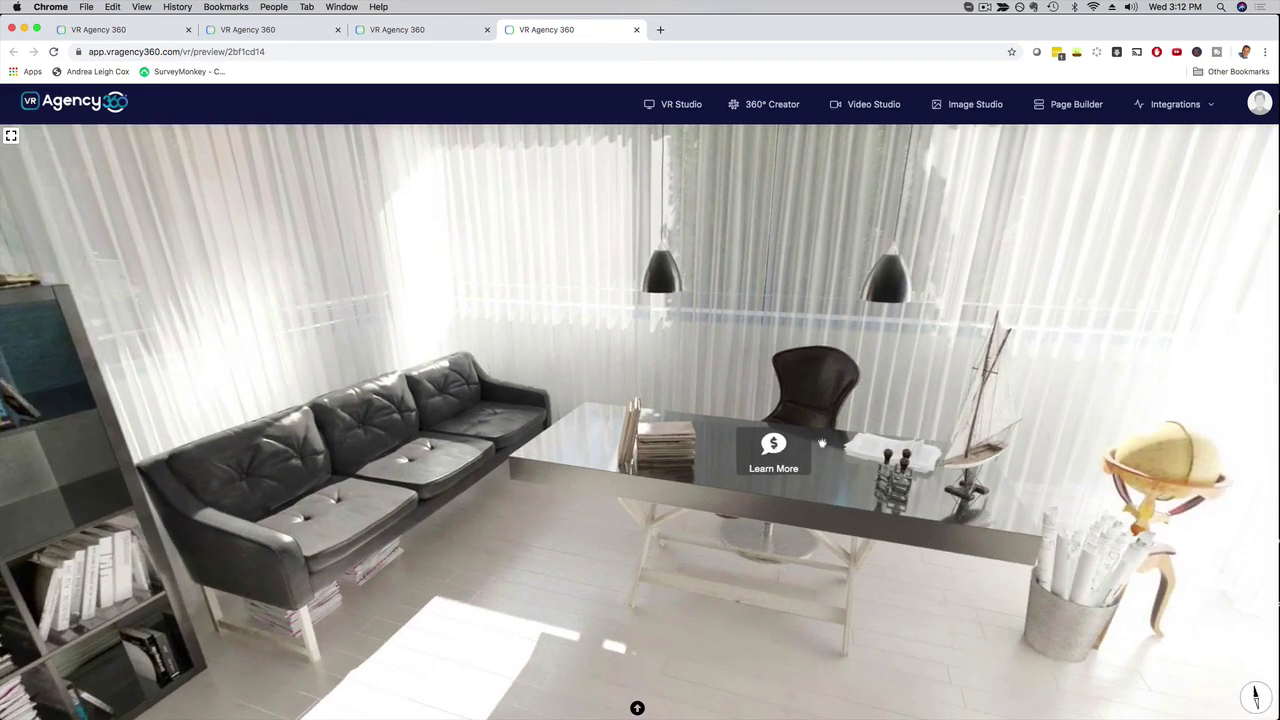
{"action": "left_click_drag", "start_coordinate": [820, 441], "coordinate": [628, 340]}
{"action": "left_click", "coordinate": [630, 324]}
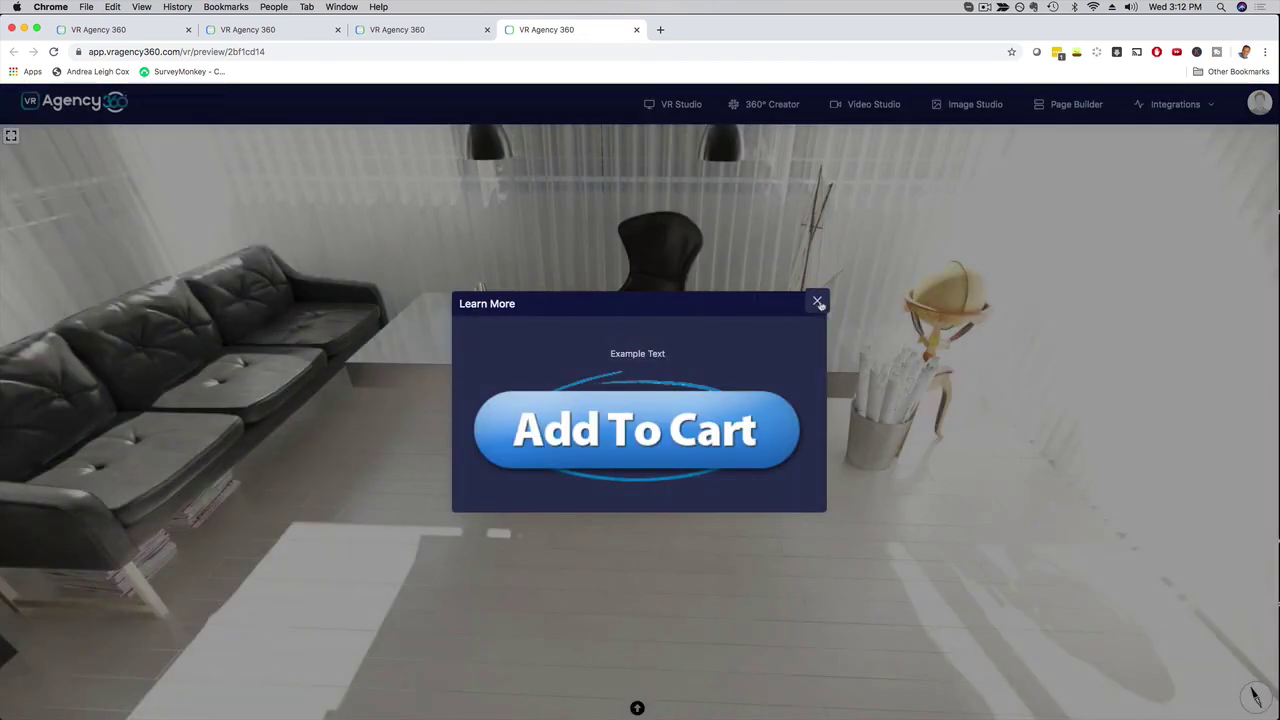
{"action": "left_click", "coordinate": [819, 298]}
- Open and close the Watch Video popup, then turn toward the hallway's Go To Bedroom hotspot
{"action": "left_click_drag", "start_coordinate": [955, 335], "coordinate": [512, 497]}
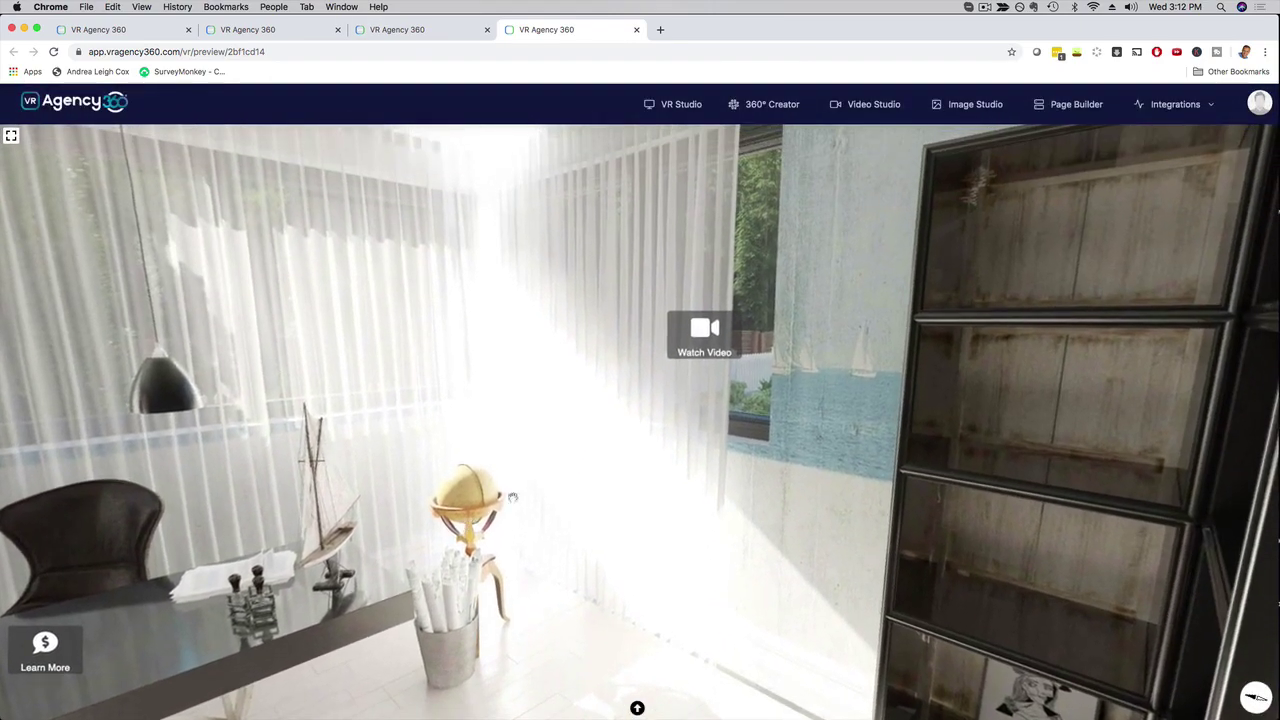
{"action": "left_click", "coordinate": [696, 353]}
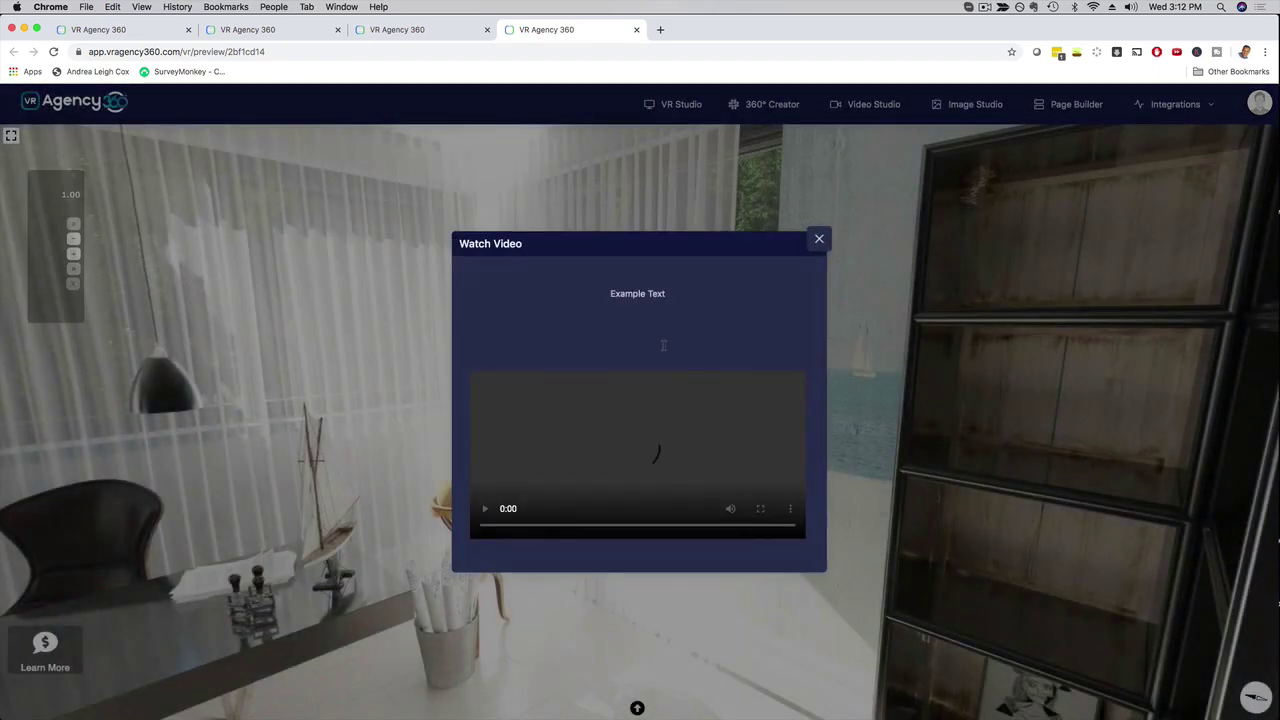
{"action": "left_click", "coordinate": [814, 240]}
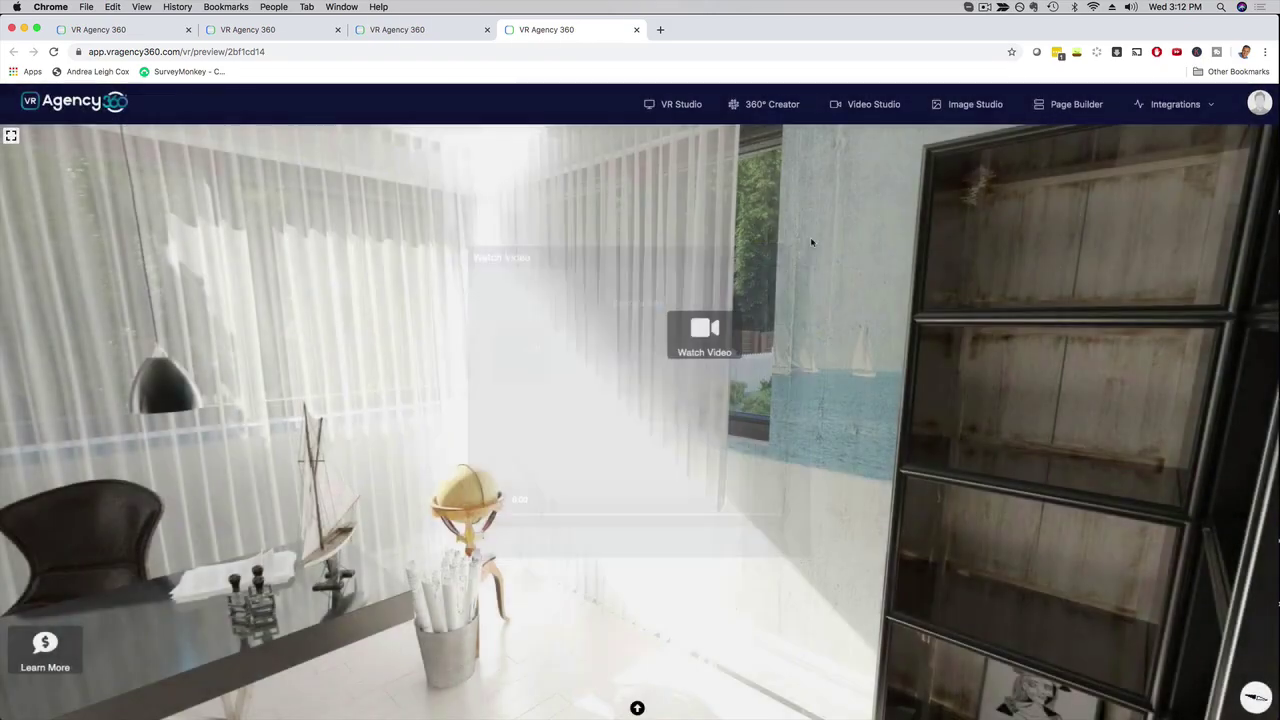
{"action": "left_click_drag", "start_coordinate": [811, 240], "coordinate": [148, 315]}
{"action": "left_click_drag", "start_coordinate": [880, 360], "coordinate": [289, 334]}
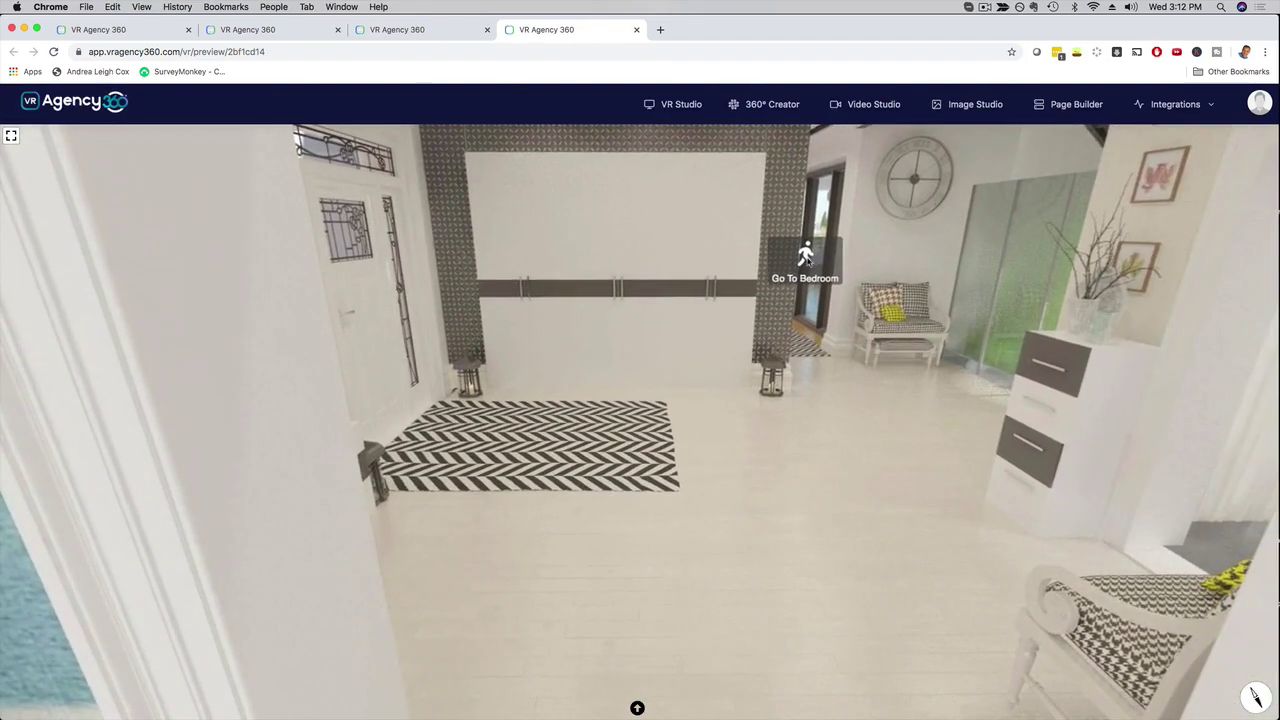
- Jump to the bedroom and pan past the bed, dresser, mirror and window wall
{"action": "left_click", "coordinate": [806, 264]}
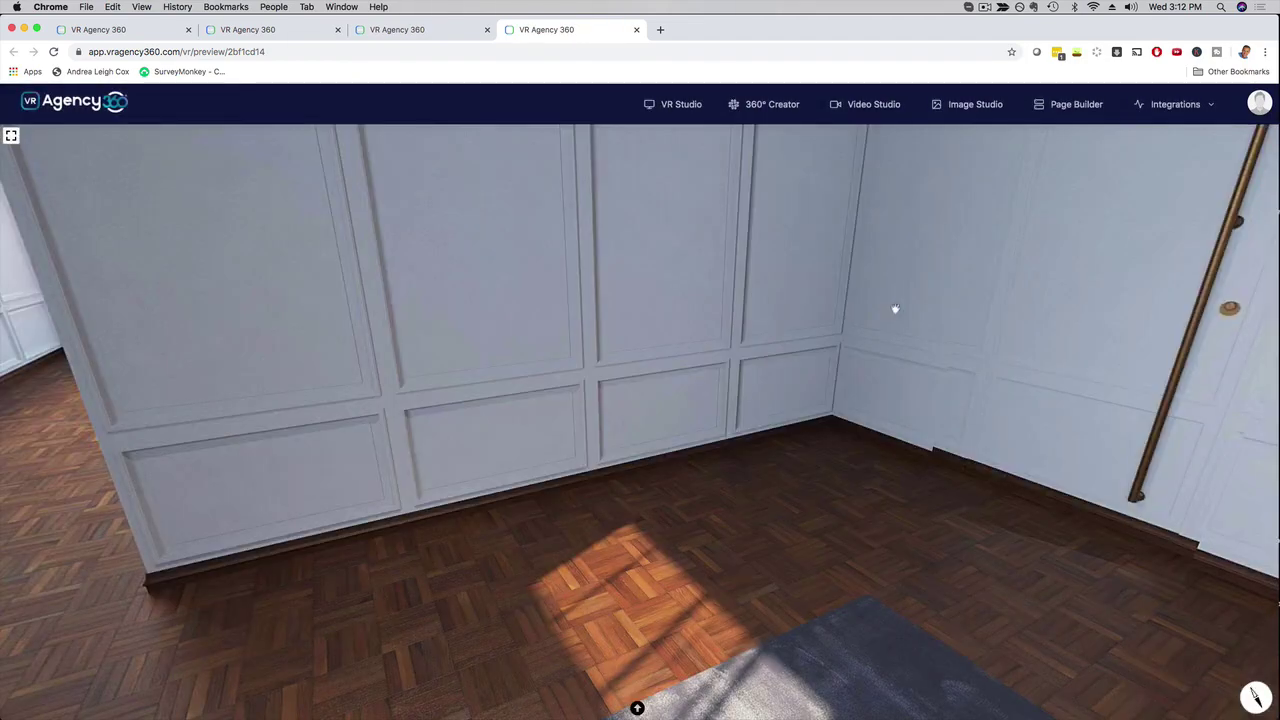
{"action": "mouse_move", "coordinate": [894, 309]}
{"action": "left_mouse_down"}
{"action": "mouse_move", "coordinate": [720, 271]}
{"action": "mouse_move", "coordinate": [370, 326]}
{"action": "mouse_move", "coordinate": [751, 413]}
{"action": "mouse_move", "coordinate": [457, 526]}
{"action": "left_mouse_up"}
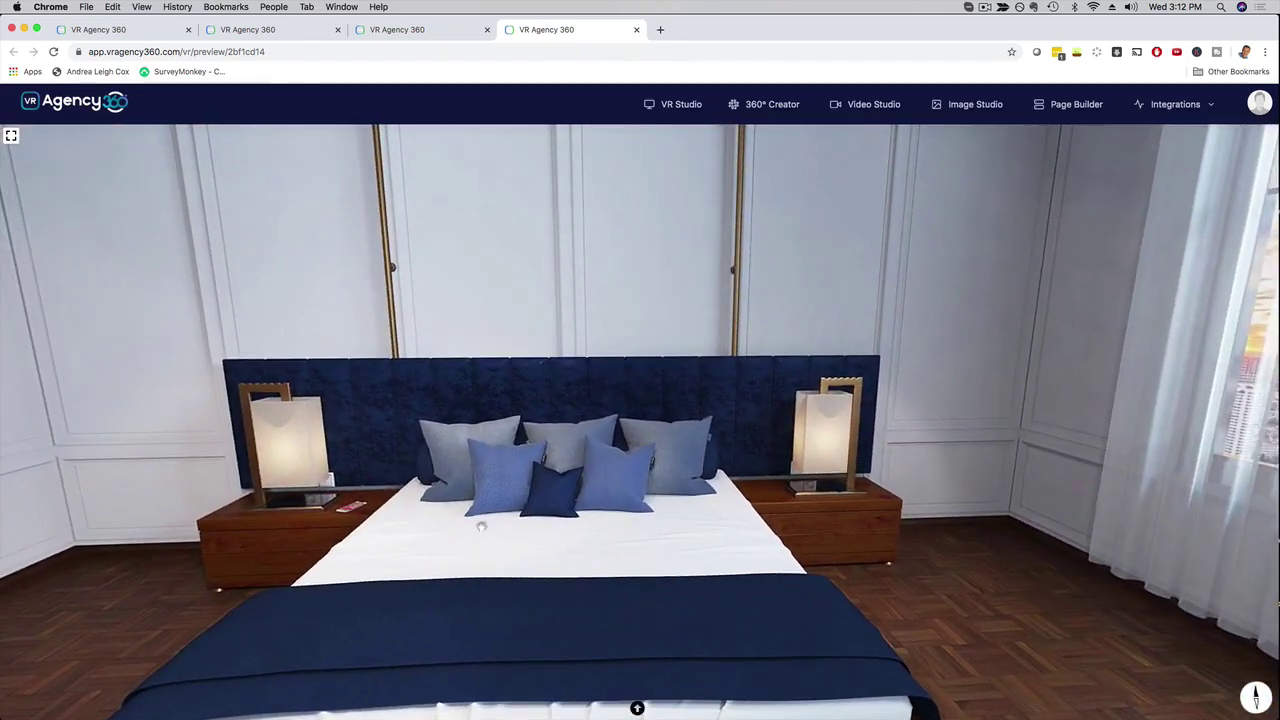
{"action": "left_click_drag", "start_coordinate": [511, 397], "coordinate": [793, 419]}
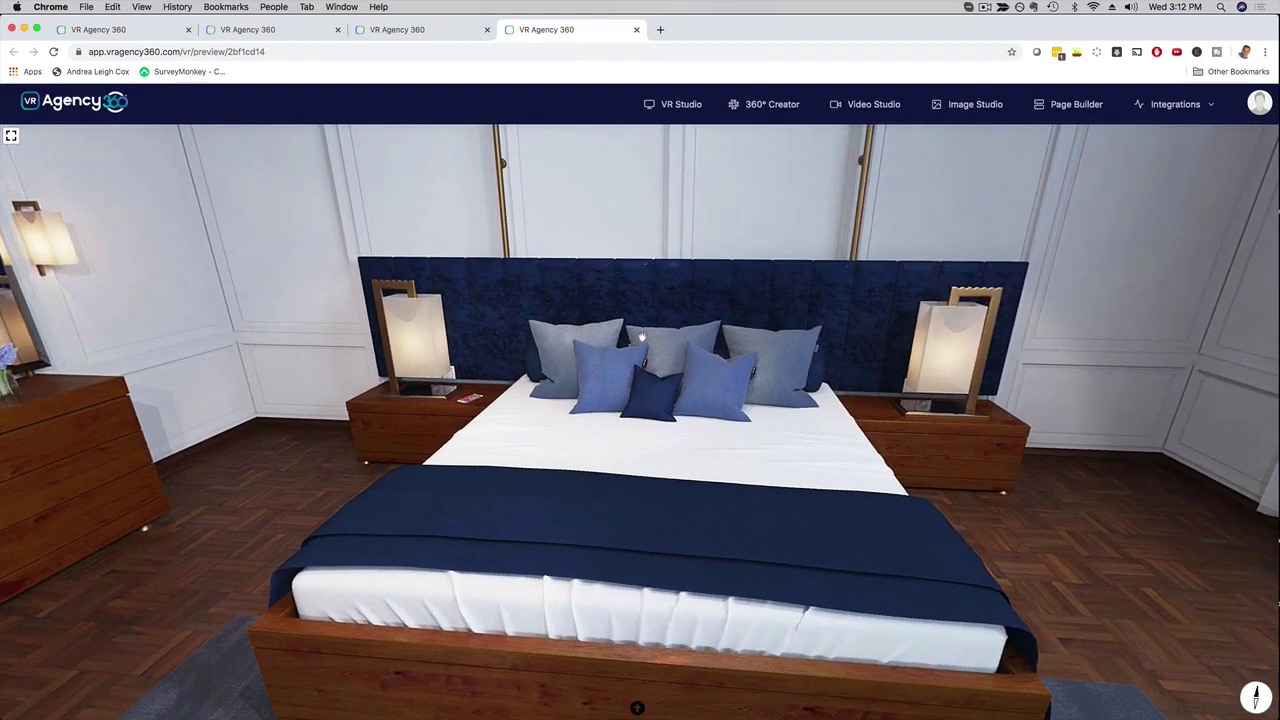
{"action": "mouse_move", "coordinate": [469, 360]}
{"action": "left_mouse_down"}
{"action": "mouse_move", "coordinate": [571, 380]}
{"action": "mouse_move", "coordinate": [791, 491]}
{"action": "mouse_move", "coordinate": [851, 374]}
{"action": "mouse_move", "coordinate": [751, 398]}
{"action": "left_mouse_up"}
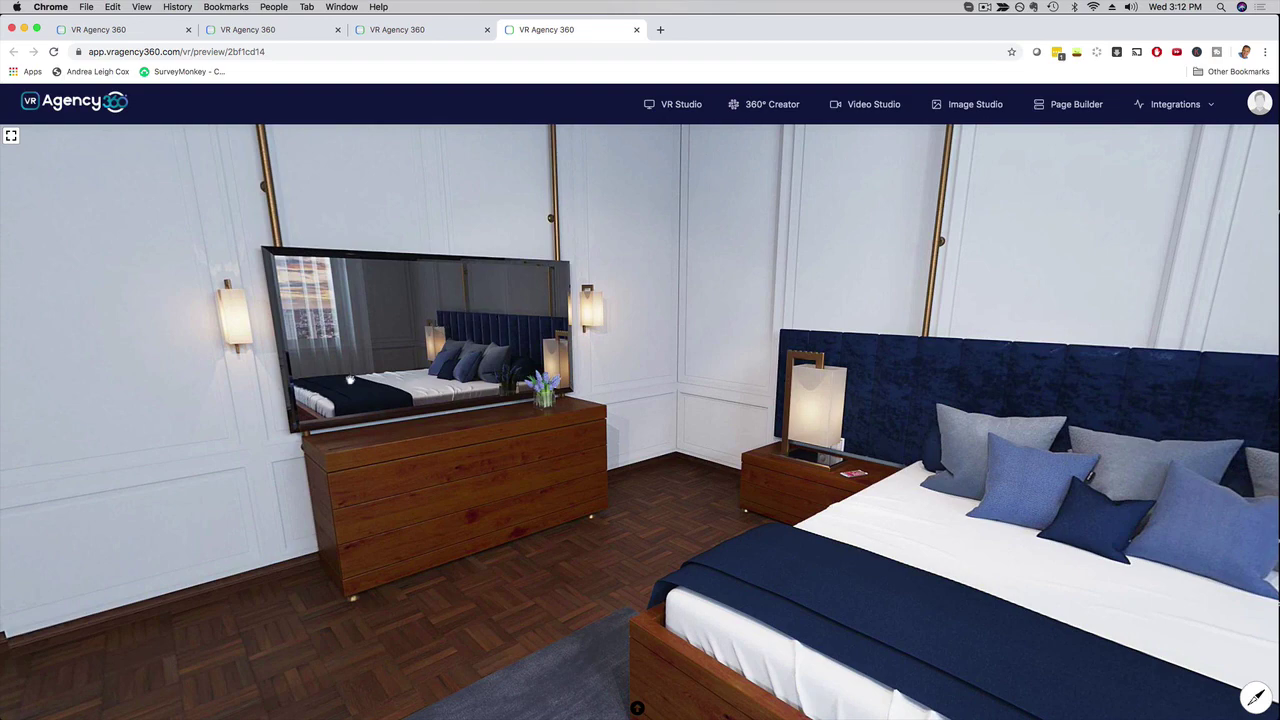
{"action": "mouse_move", "coordinate": [350, 380]}
{"action": "left_mouse_down"}
{"action": "mouse_move", "coordinate": [529, 286]}
{"action": "mouse_move", "coordinate": [545, 397]}
{"action": "left_mouse_up"}
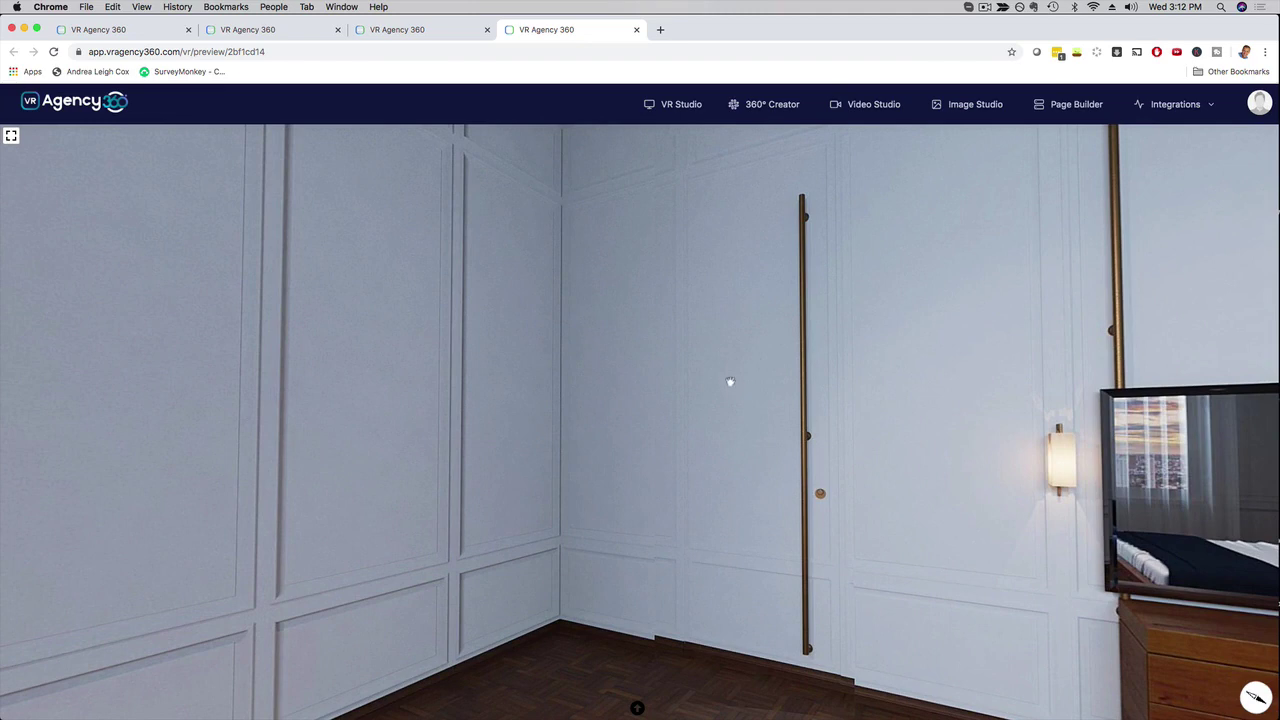
{"action": "mouse_move", "coordinate": [546, 354]}
{"action": "left_mouse_down"}
{"action": "mouse_move", "coordinate": [669, 349]}
{"action": "mouse_move", "coordinate": [995, 410]}
{"action": "left_mouse_up"}
- Move to another bedroom viewpoint and look toward the panelled wall, mirror and bed
{"action": "left_click", "coordinate": [620, 450]}
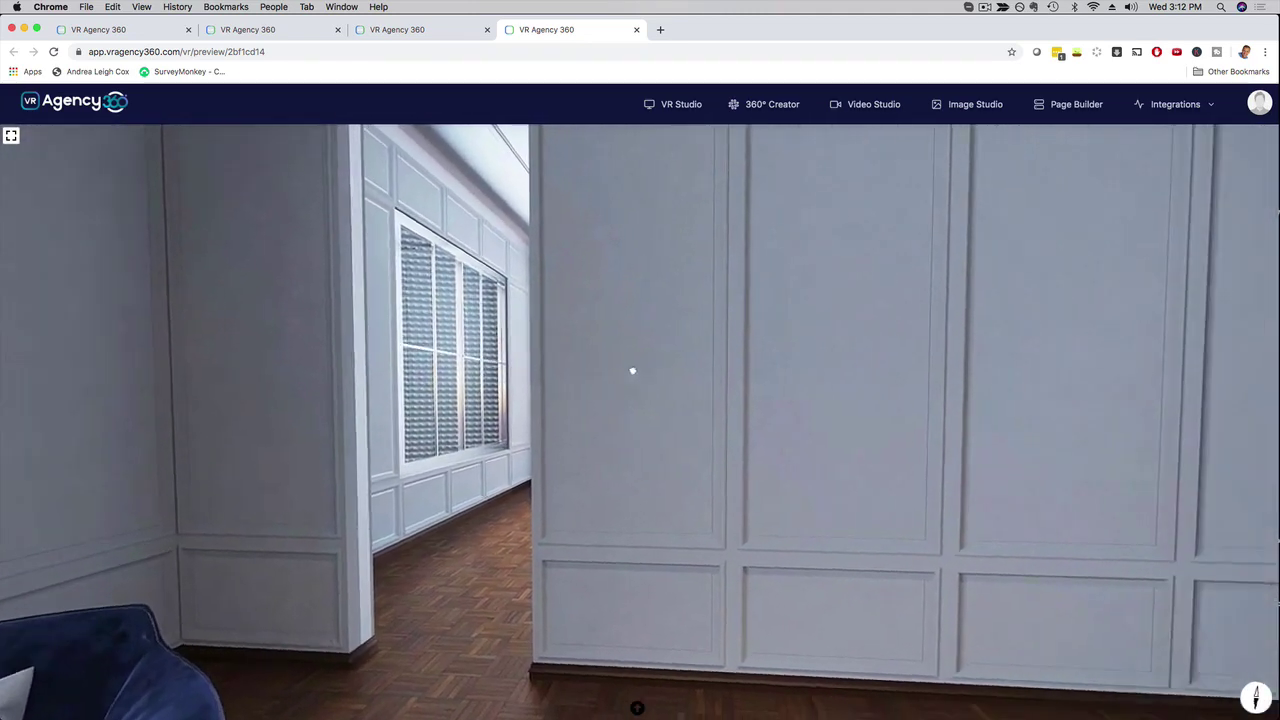
{"action": "left_click_drag", "start_coordinate": [632, 371], "coordinate": [203, 391]}
{"action": "left_click_drag", "start_coordinate": [1026, 386], "coordinate": [538, 360]}
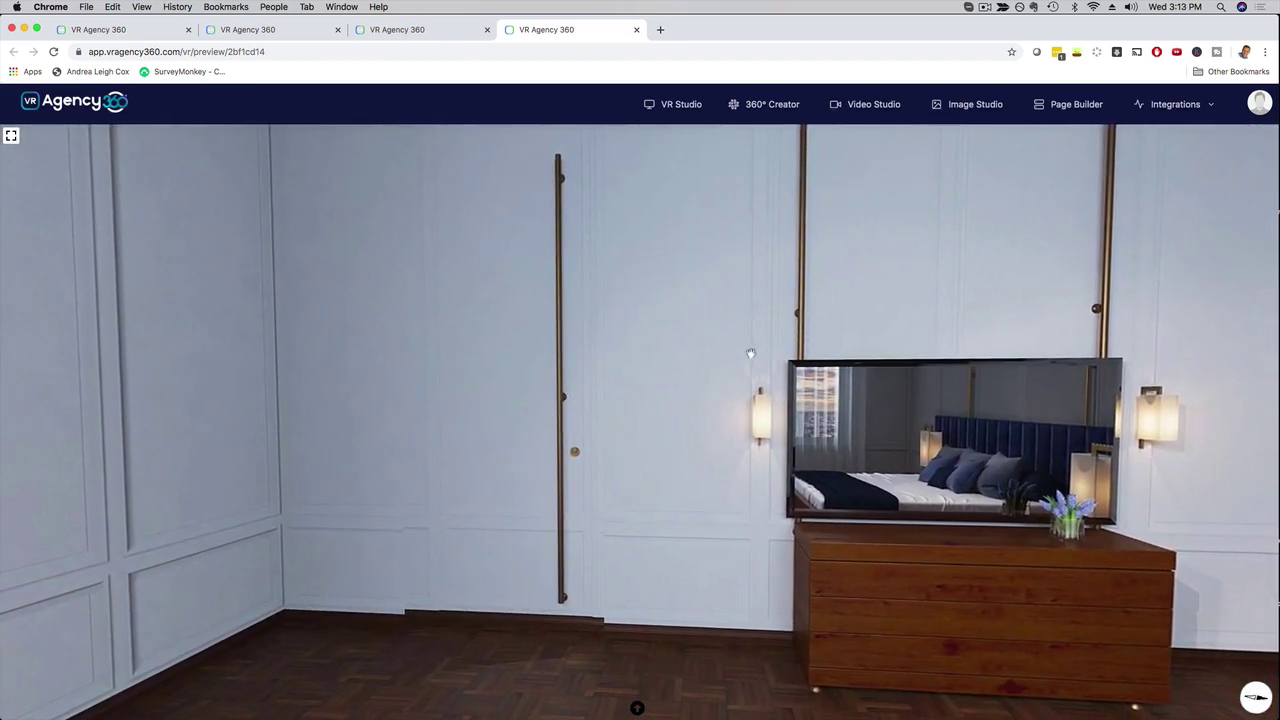
{"action": "mouse_move", "coordinate": [1046, 343]}
{"action": "left_mouse_down"}
{"action": "mouse_move", "coordinate": [834, 320]}
{"action": "mouse_move", "coordinate": [501, 311]}
{"action": "left_mouse_up"}
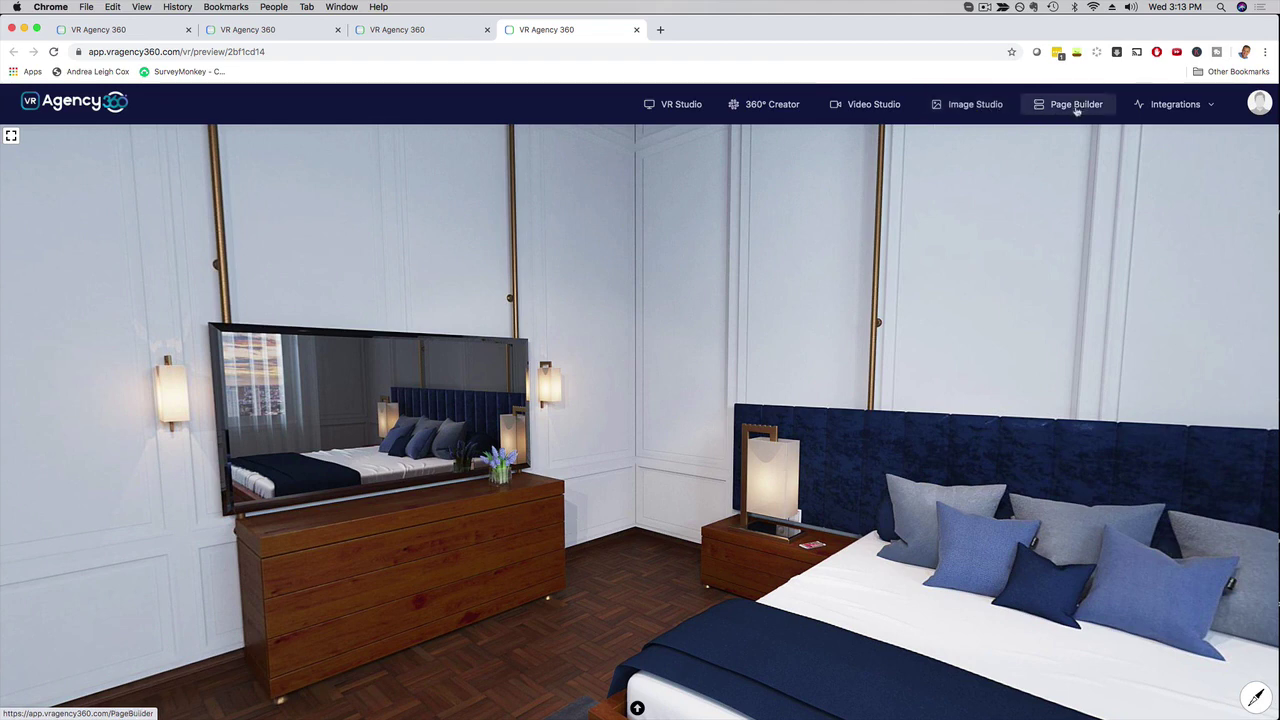
- Go to Integrations > Mailing Apps and scroll through the GetResponse, Sendiio, ActiveCampaign and MailChimp list
{"action": "mouse_move", "coordinate": [1170, 106]}
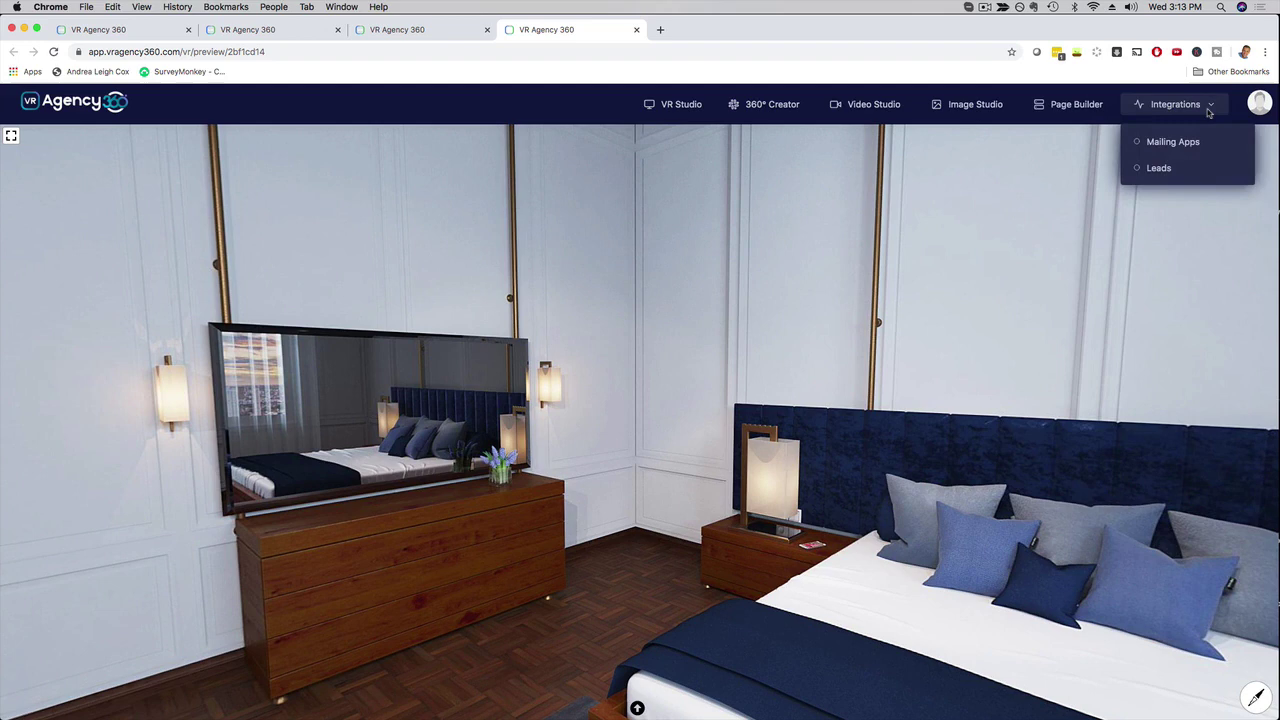
{"action": "left_click", "coordinate": [1165, 143]}
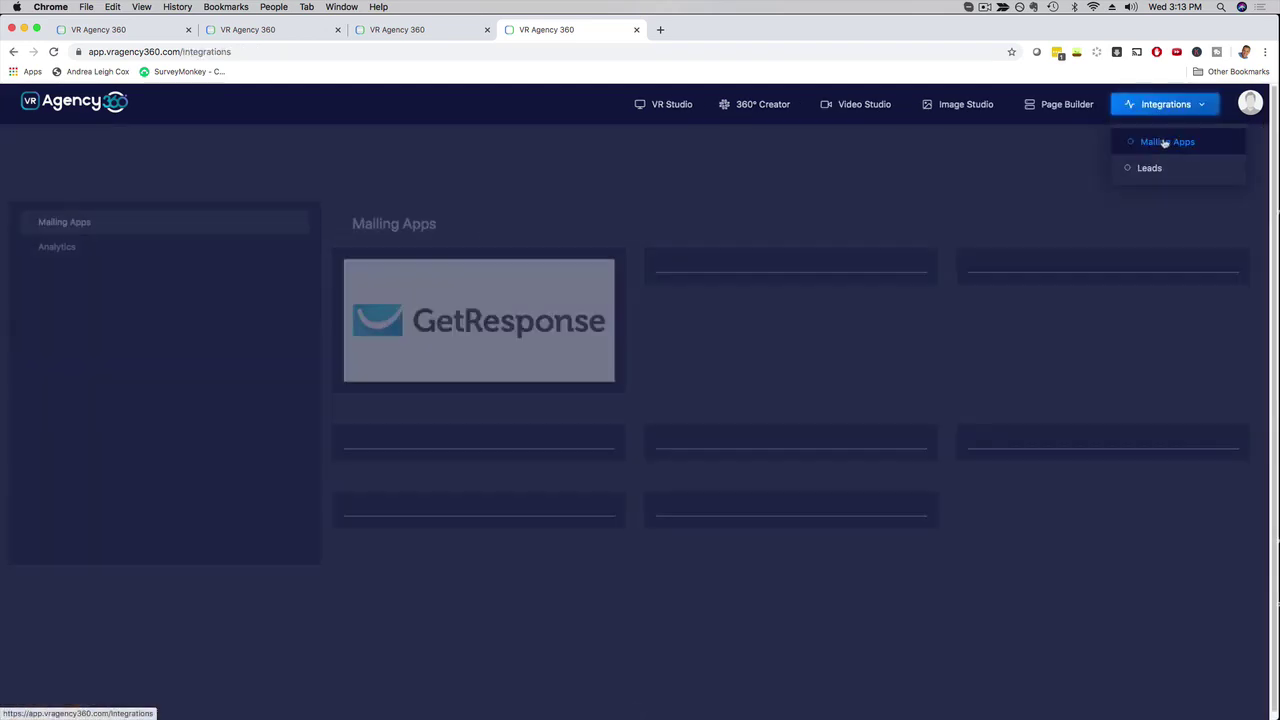
{"action": "scroll", "coordinate": [694, 291], "scroll_direction": "down", "scroll_amount": 2}
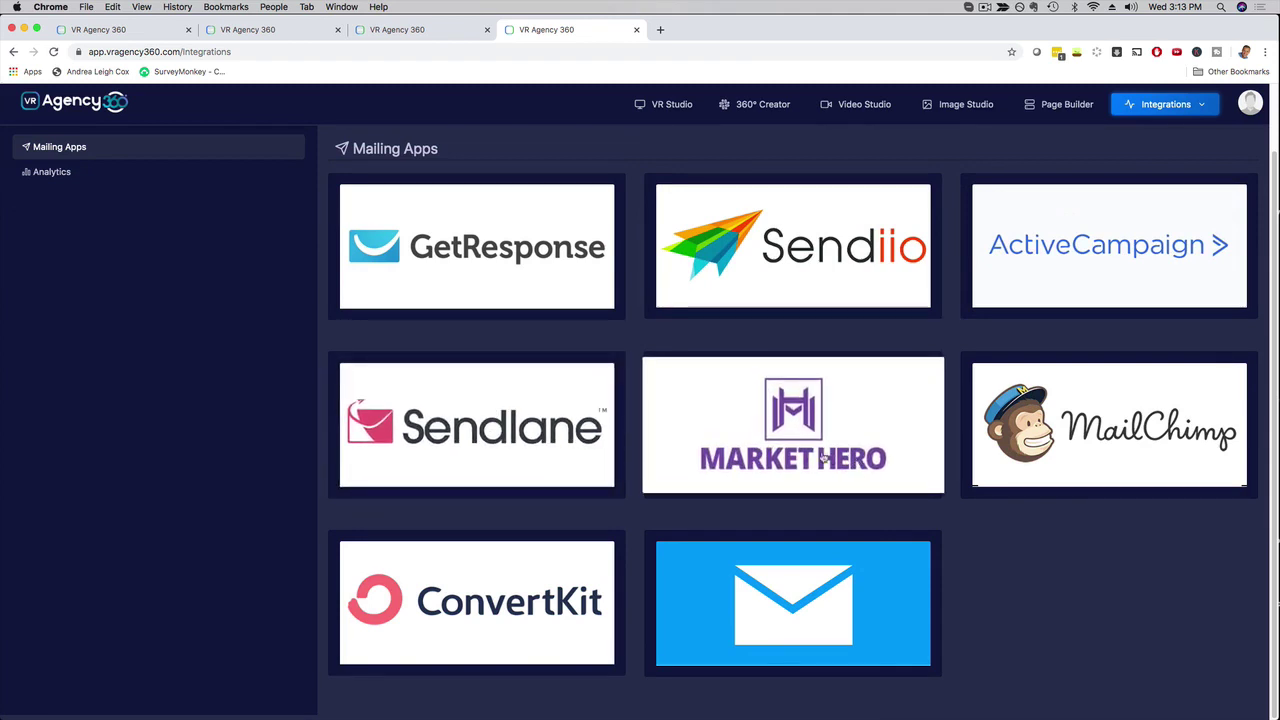
{"action": "scroll", "coordinate": [766, 448], "scroll_direction": "up", "scroll_amount": 2}
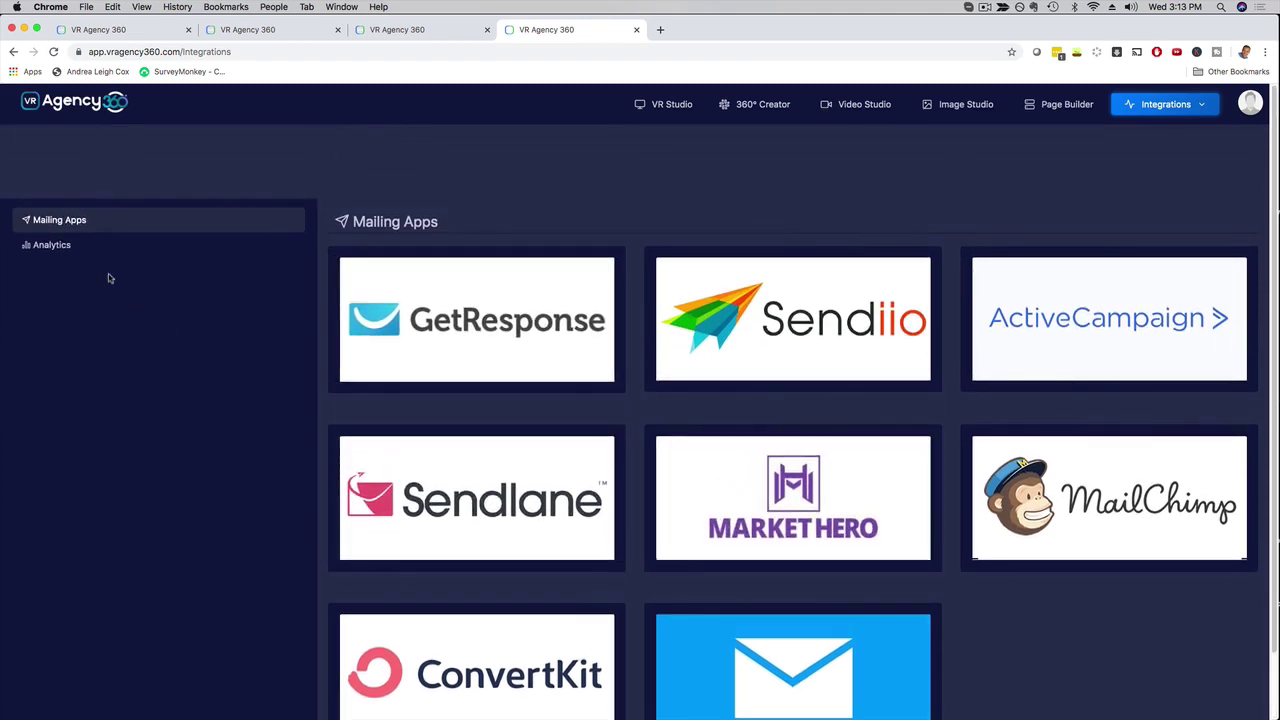